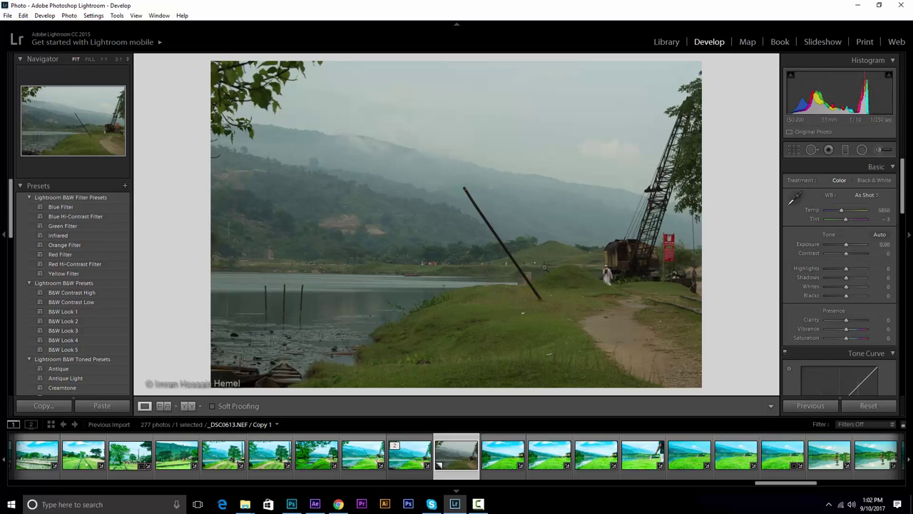
Zoom in to inspect the photo, try Auto white balance, then revert to As Shot.
{"action": "left_click", "coordinate": [497, 269]}
{"action": "left_click", "coordinate": [498, 268]}
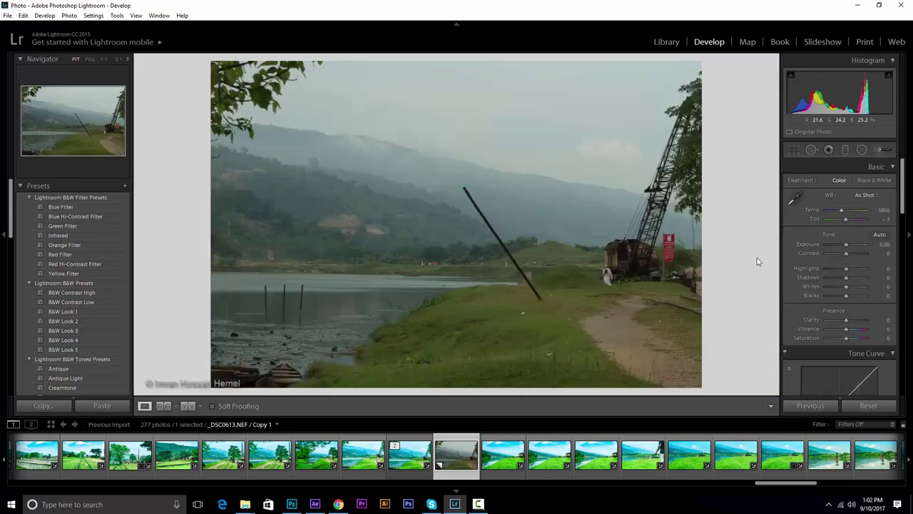
{"action": "left_click", "coordinate": [861, 196]}
{"action": "left_click", "coordinate": [848, 216]}
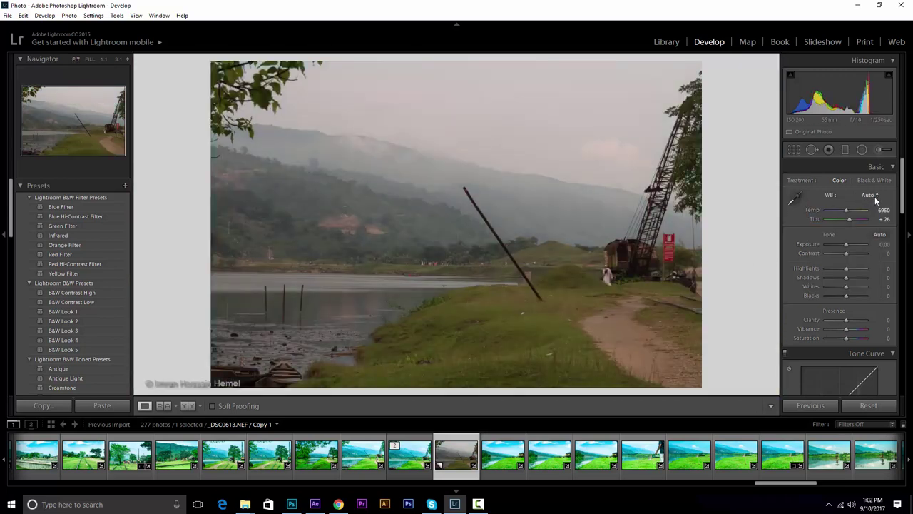
{"action": "left_click", "coordinate": [869, 195]}
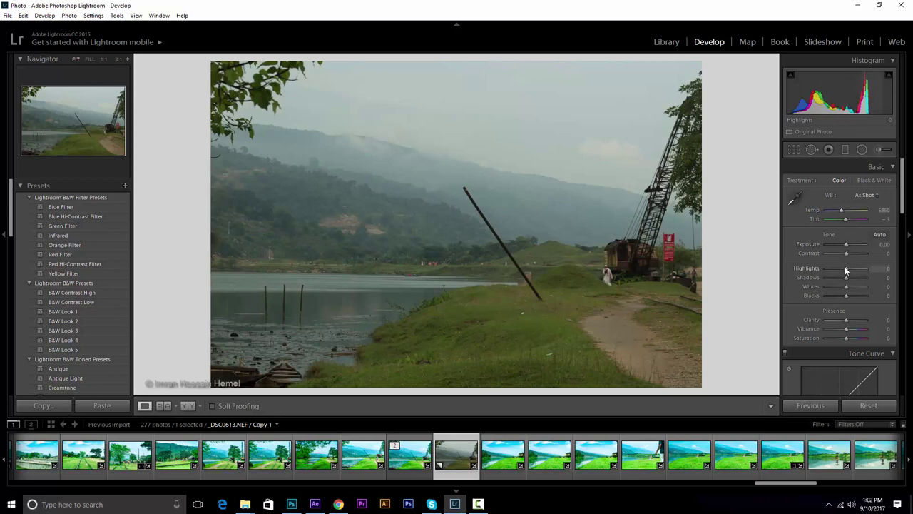
Raise Exposure to +1.07, deepen Blacks to -45, add Clarity +29 and Dehaze +24.
{"action": "left_click_drag", "start_coordinate": [845, 244], "coordinate": [824, 269]}
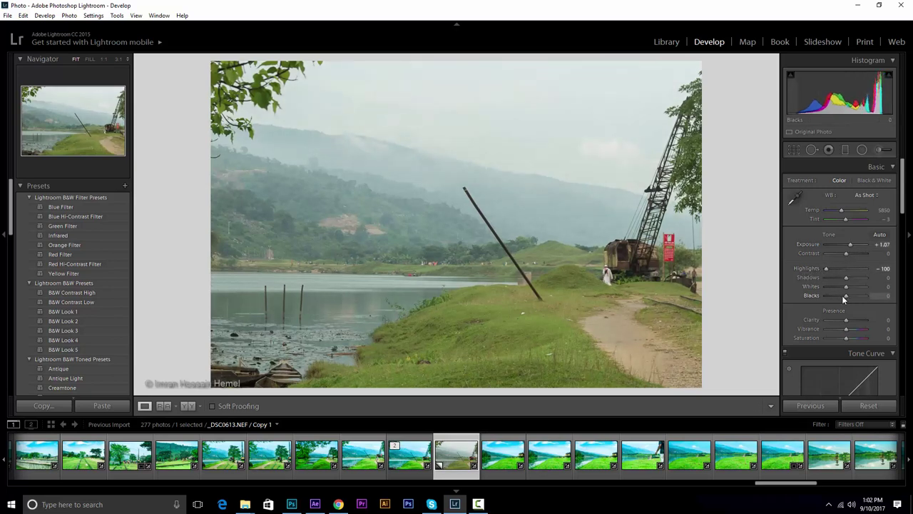
{"action": "mouse_move", "coordinate": [842, 295]}
{"action": "left_mouse_down"}
{"action": "mouse_move", "coordinate": [830, 296]}
{"action": "mouse_move", "coordinate": [860, 276]}
{"action": "left_mouse_up"}
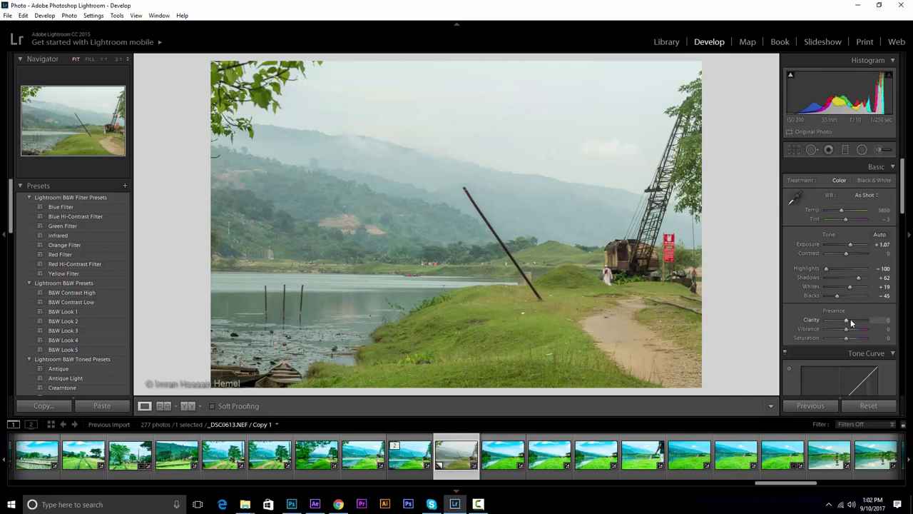
{"action": "left_click_drag", "start_coordinate": [846, 320], "coordinate": [854, 328]}
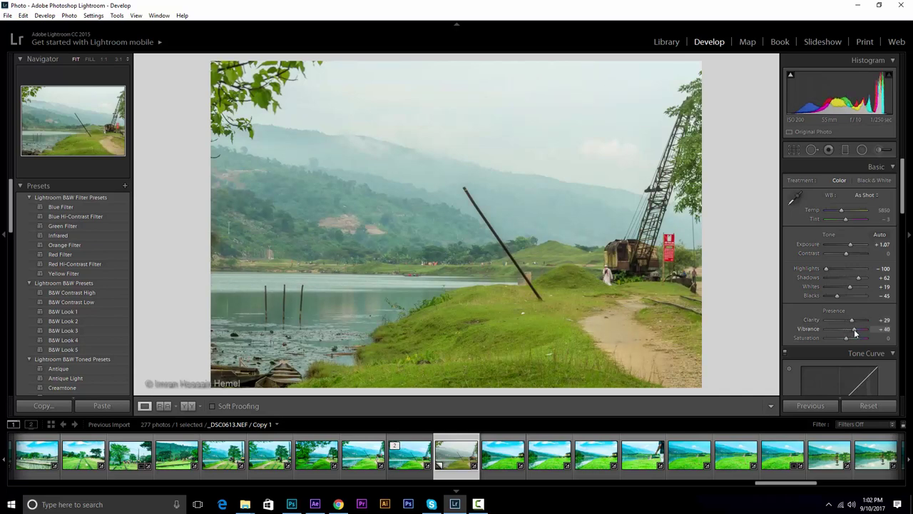
{"action": "scroll", "coordinate": [842, 321], "scroll_direction": "down", "scroll_amount": 5}
{"action": "scroll", "coordinate": [841, 321], "scroll_direction": "down", "scroll_amount": 5}
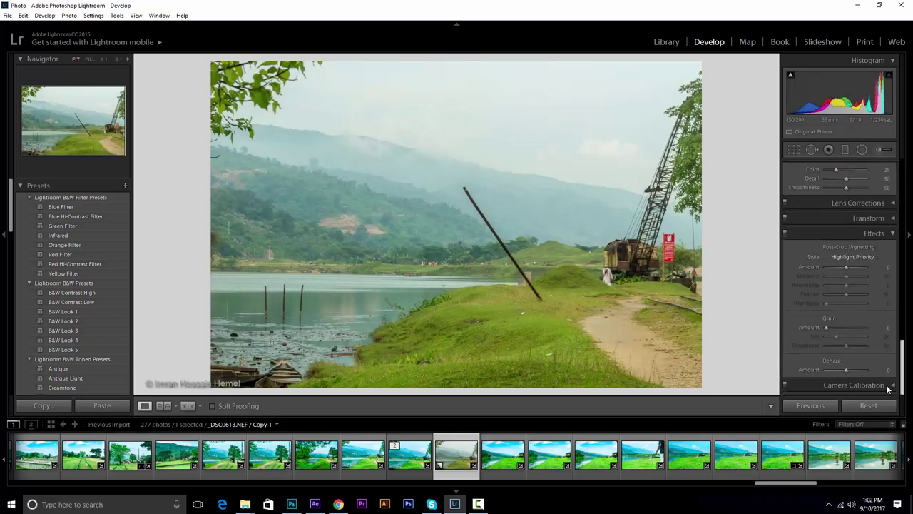
{"action": "left_click_drag", "start_coordinate": [849, 368], "coordinate": [853, 368]}
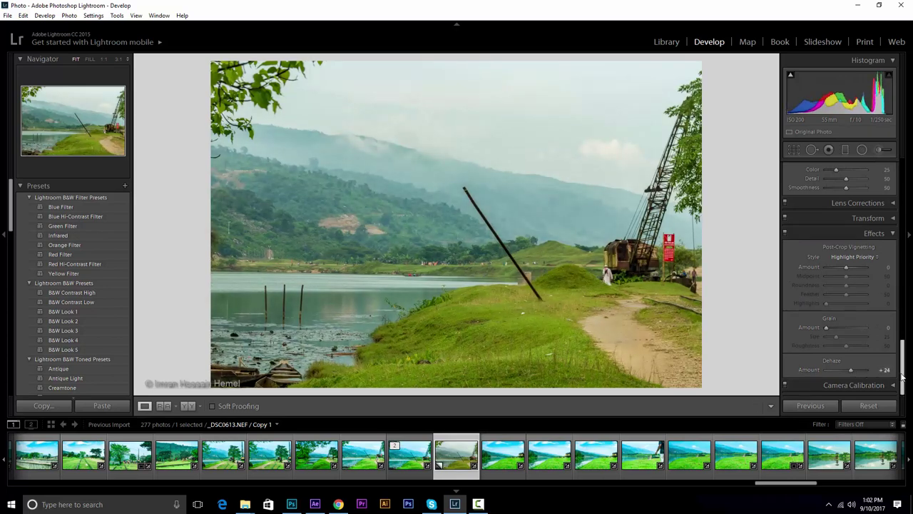
{"action": "left_click_drag", "start_coordinate": [902, 378], "coordinate": [888, 214]}
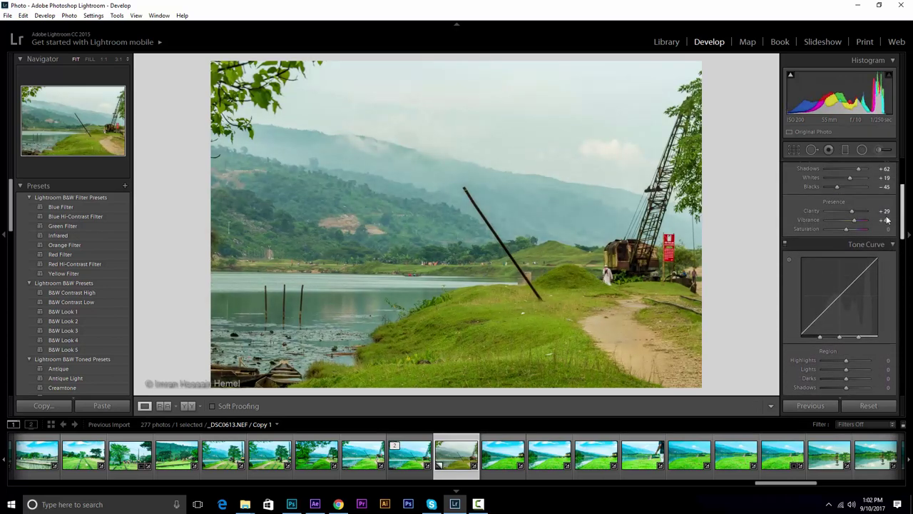
Set HSL Luminance to Blue -44, Aqua -62, Yellow +49 and Green +38.
{"action": "scroll", "coordinate": [887, 214], "scroll_direction": "down", "scroll_amount": 2}
{"action": "scroll", "coordinate": [886, 235], "scroll_direction": "down", "scroll_amount": 2}
{"action": "scroll", "coordinate": [884, 255], "scroll_direction": "down", "scroll_amount": 1}
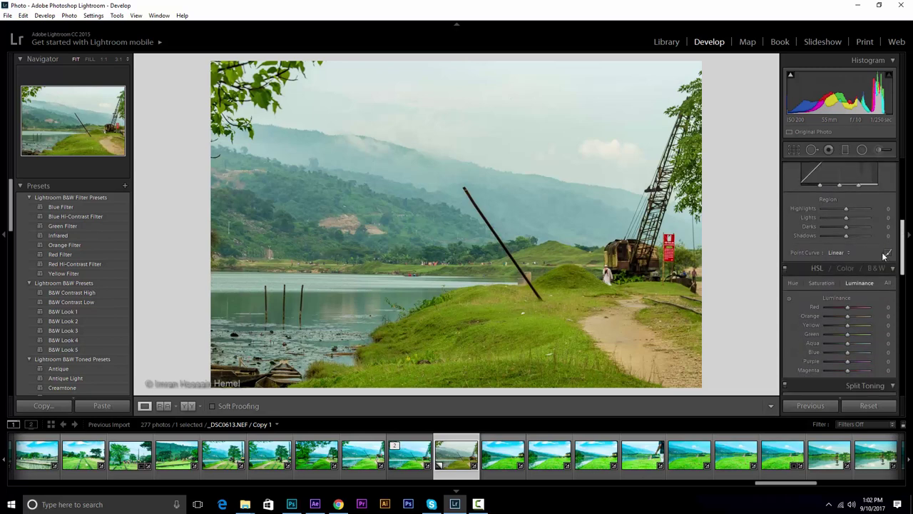
{"action": "left_click", "coordinate": [885, 255]}
{"action": "left_click", "coordinate": [887, 241]}
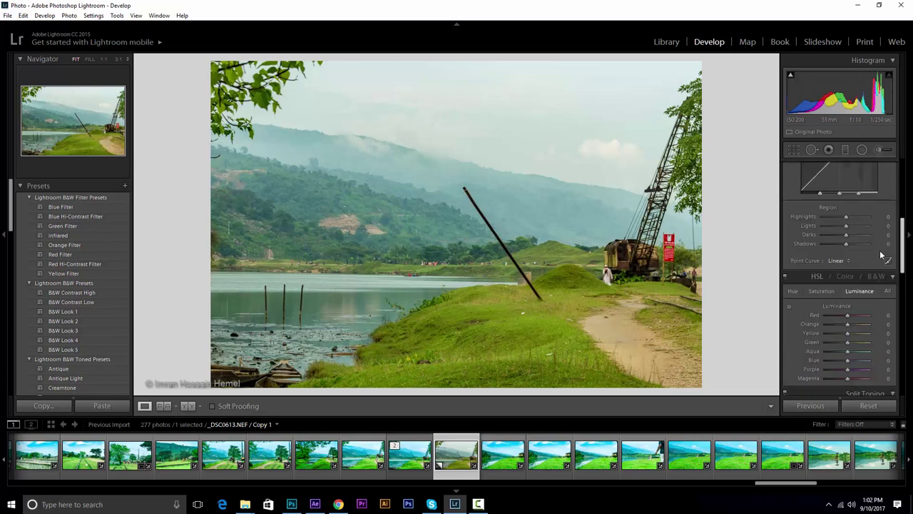
{"action": "scroll", "coordinate": [881, 263], "scroll_direction": "down", "scroll_amount": 1}
{"action": "scroll", "coordinate": [881, 263], "scroll_direction": "down", "scroll_amount": 1}
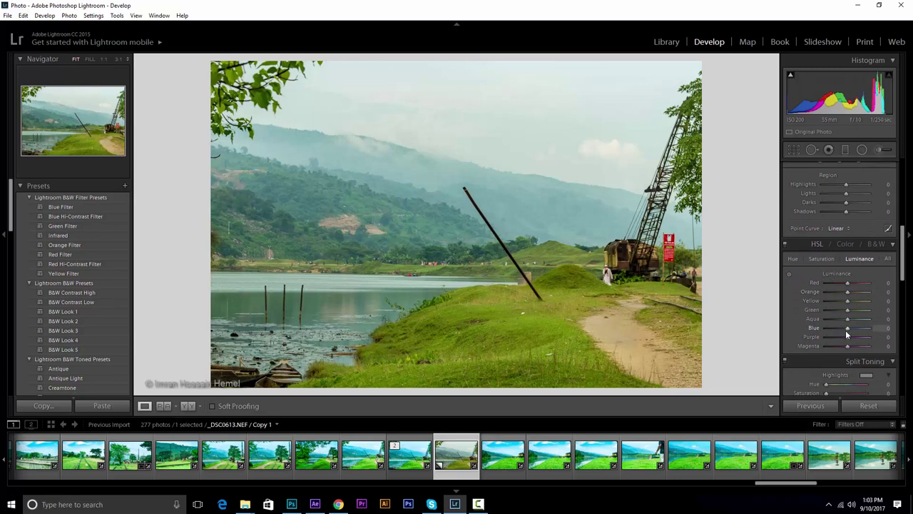
{"action": "mouse_move", "coordinate": [846, 329]}
{"action": "left_mouse_down"}
{"action": "mouse_move", "coordinate": [833, 329]}
{"action": "mouse_move", "coordinate": [839, 316]}
{"action": "mouse_move", "coordinate": [832, 317]}
{"action": "left_mouse_up"}
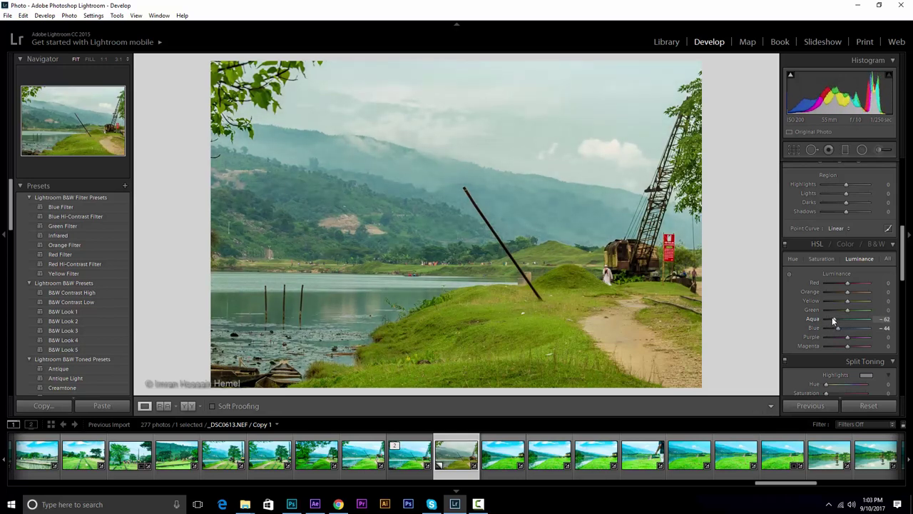
{"action": "mouse_move", "coordinate": [847, 310]}
{"action": "left_mouse_down"}
{"action": "mouse_move", "coordinate": [863, 310]}
{"action": "mouse_move", "coordinate": [858, 302]}
{"action": "left_mouse_up"}
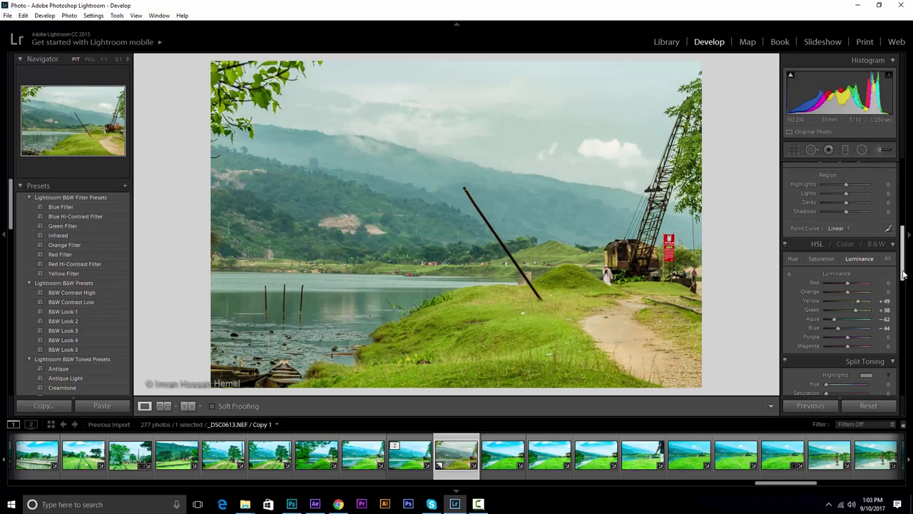
{"action": "scroll", "coordinate": [890, 185], "scroll_direction": "up", "scroll_amount": 5}
Cool the white balance by stepping the Temp value down with the arrow keys.
{"action": "left_click", "coordinate": [882, 211]}
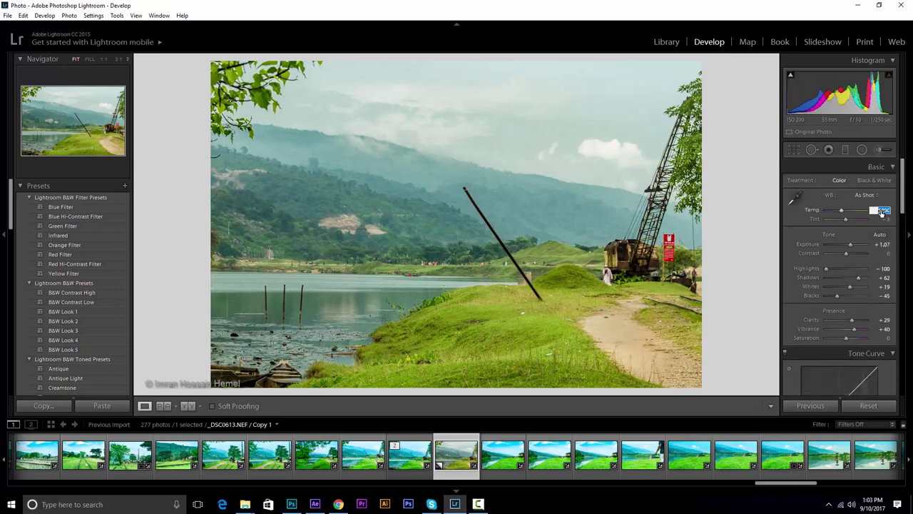
{"action": "key", "text": "Down"}
{"action": "key", "text": "Down"}
{"action": "key", "text": "Down"}
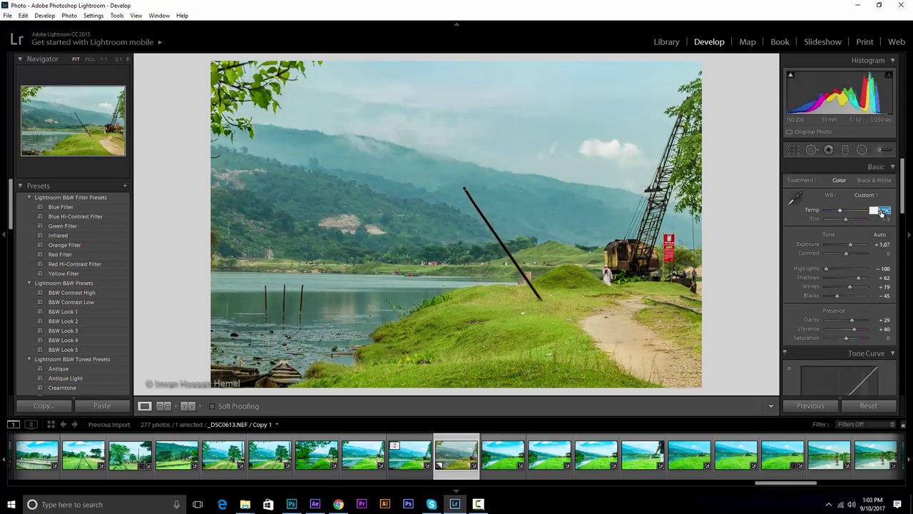
{"action": "key", "text": "Down"}
{"action": "key", "text": "Down"}
{"action": "key", "text": "Down"}
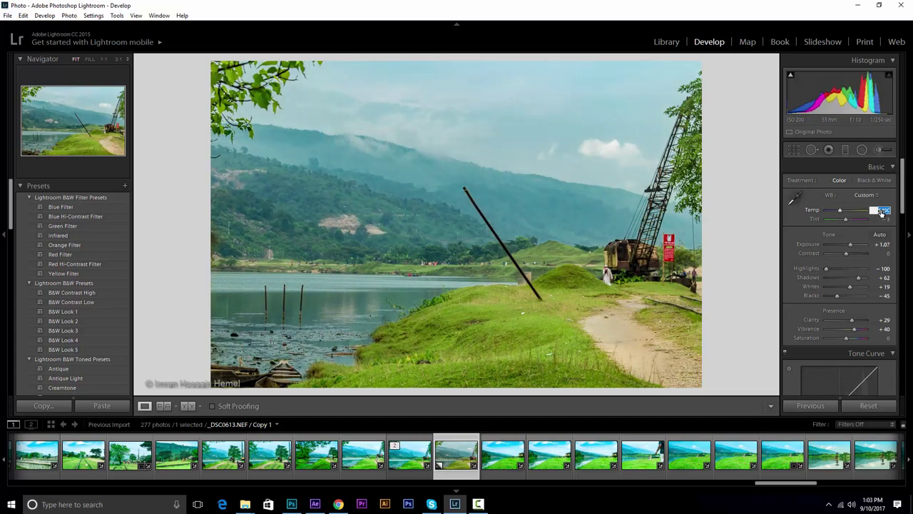
{"action": "key", "text": "Down"}
{"action": "key", "text": "Up"}
Raise the tone curve Lights to +19 and lower Darks to -15.
{"action": "scroll", "coordinate": [898, 214], "scroll_direction": "down", "scroll_amount": 2}
{"action": "scroll", "coordinate": [899, 214], "scroll_direction": "down", "scroll_amount": 2}
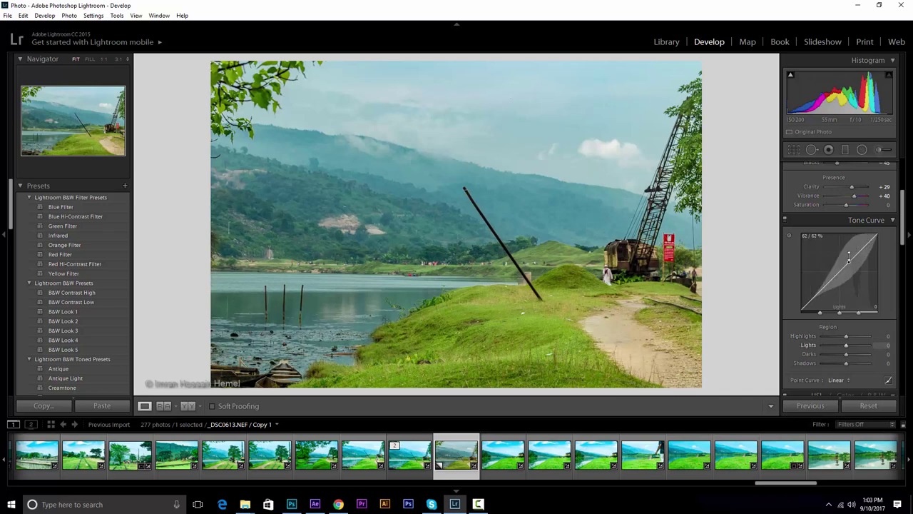
{"action": "left_click_drag", "start_coordinate": [850, 255], "coordinate": [849, 245]}
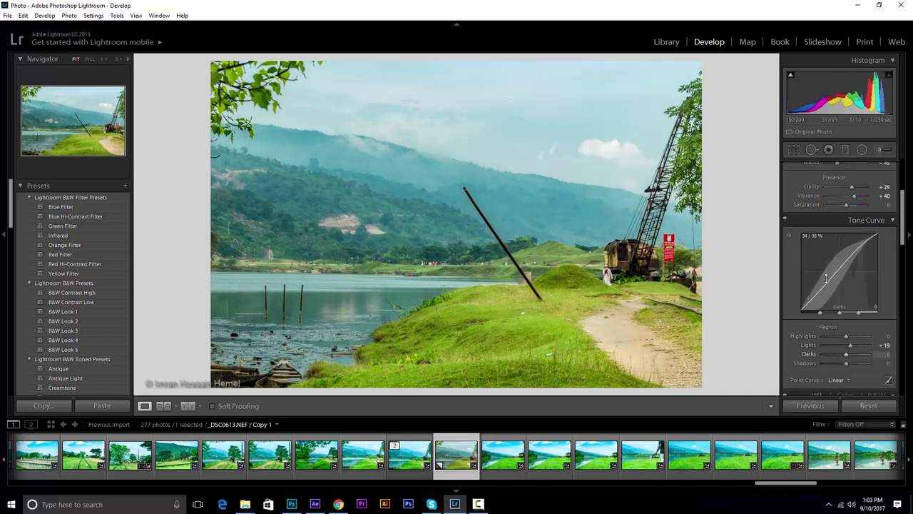
{"action": "left_click_drag", "start_coordinate": [824, 285], "coordinate": [824, 289]}
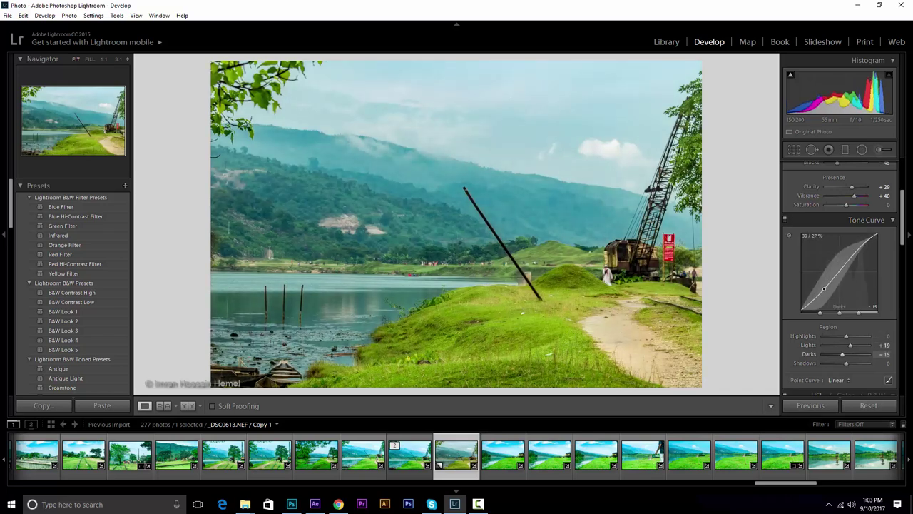
{"action": "left_click_drag", "start_coordinate": [903, 233], "coordinate": [888, 283]}
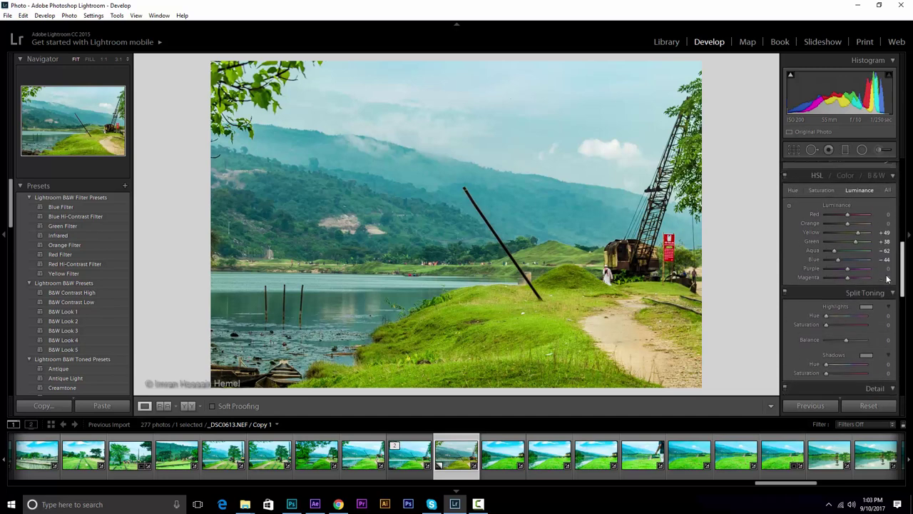
Shift the HSL hues of Yellow and Green, pushing Green to about +27.
{"action": "scroll", "coordinate": [818, 232], "scroll_direction": "up", "scroll_amount": 1}
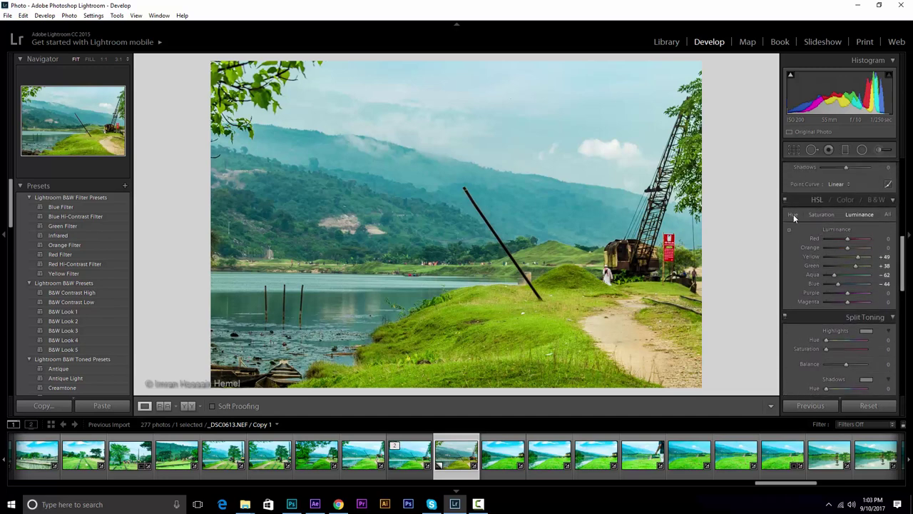
{"action": "left_click", "coordinate": [793, 213]}
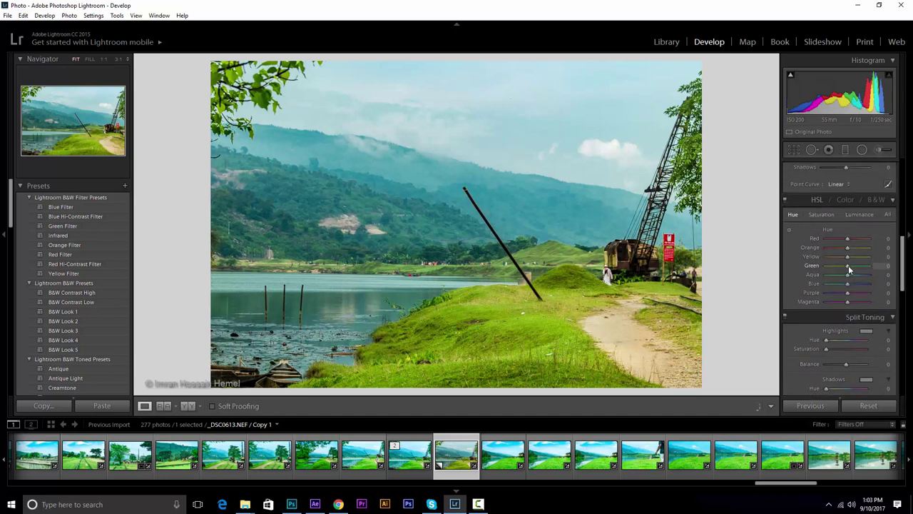
{"action": "left_click_drag", "start_coordinate": [848, 265], "coordinate": [851, 264]}
{"action": "left_click_drag", "start_coordinate": [842, 259], "coordinate": [850, 261]}
{"action": "mouse_move", "coordinate": [850, 269]}
{"action": "left_mouse_down"}
{"action": "mouse_move", "coordinate": [846, 258]}
{"action": "mouse_move", "coordinate": [844, 266]}
{"action": "mouse_move", "coordinate": [858, 261]}
{"action": "left_mouse_up"}
{"action": "left_click_drag", "start_coordinate": [849, 268], "coordinate": [847, 268]}
Set HSL Saturation to Orange +27, Yellow -44, Green +53, Aqua +16 and Blue +16.
{"action": "left_click", "coordinate": [823, 214]}
{"action": "mouse_move", "coordinate": [847, 276]}
{"action": "left_mouse_down"}
{"action": "mouse_move", "coordinate": [855, 286]}
{"action": "mouse_move", "coordinate": [840, 262]}
{"action": "mouse_move", "coordinate": [854, 248]}
{"action": "mouse_move", "coordinate": [861, 270]}
{"action": "left_mouse_up"}
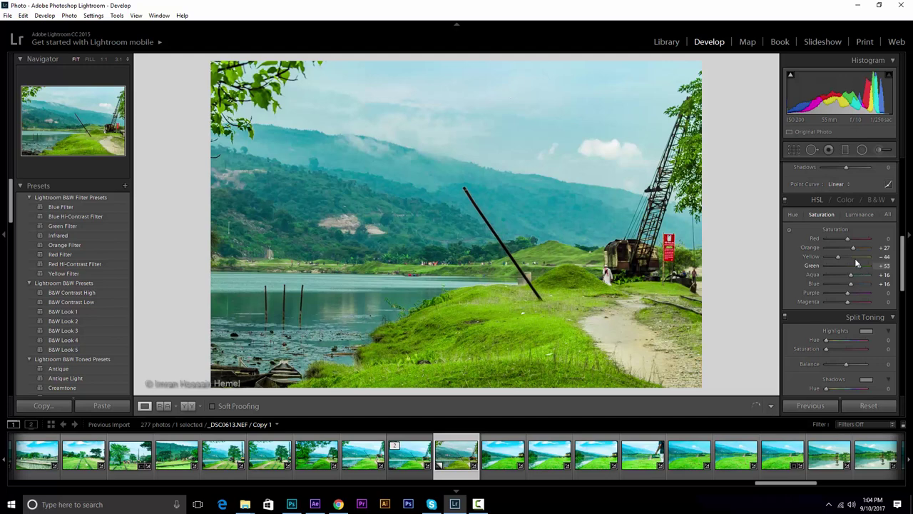
{"action": "left_click", "coordinate": [855, 216]}
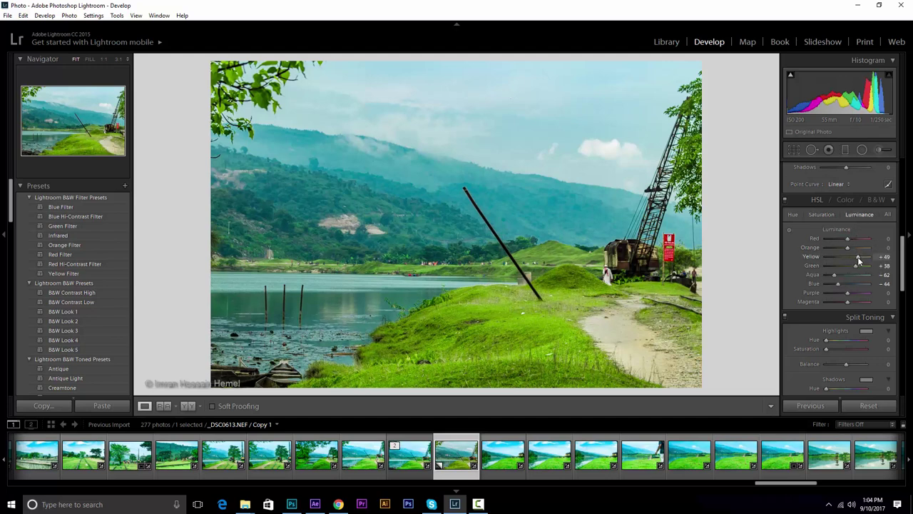
Brighten Yellow luminance to +73 and raise Dehaze to +29.
{"action": "mouse_move", "coordinate": [858, 256]}
{"action": "left_mouse_down"}
{"action": "mouse_move", "coordinate": [862, 269]}
{"action": "mouse_move", "coordinate": [843, 287]}
{"action": "mouse_move", "coordinate": [839, 276]}
{"action": "left_mouse_up"}
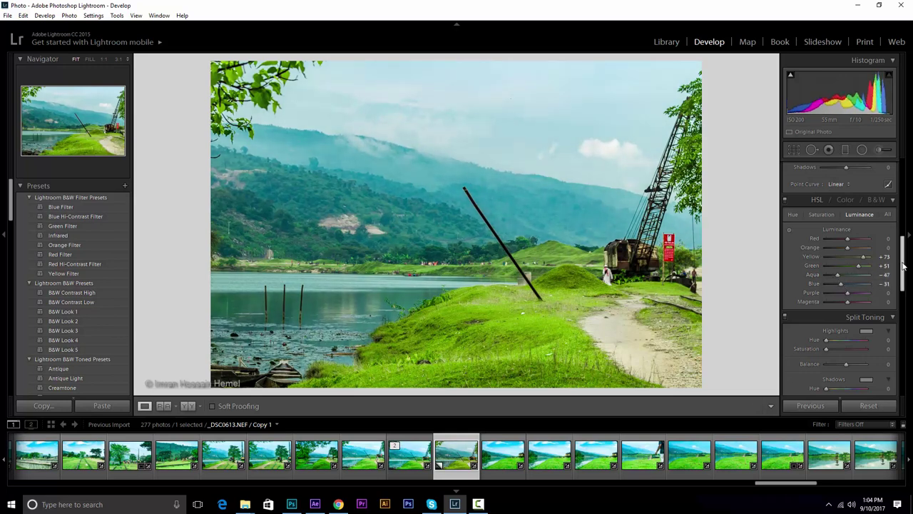
{"action": "left_click_drag", "start_coordinate": [902, 265], "coordinate": [902, 367]}
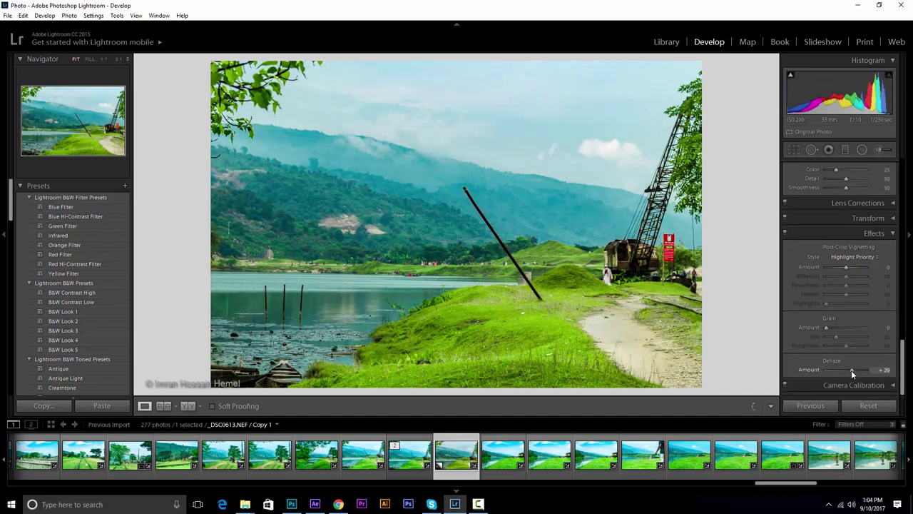
{"action": "left_click_drag", "start_coordinate": [904, 371], "coordinate": [903, 187]}
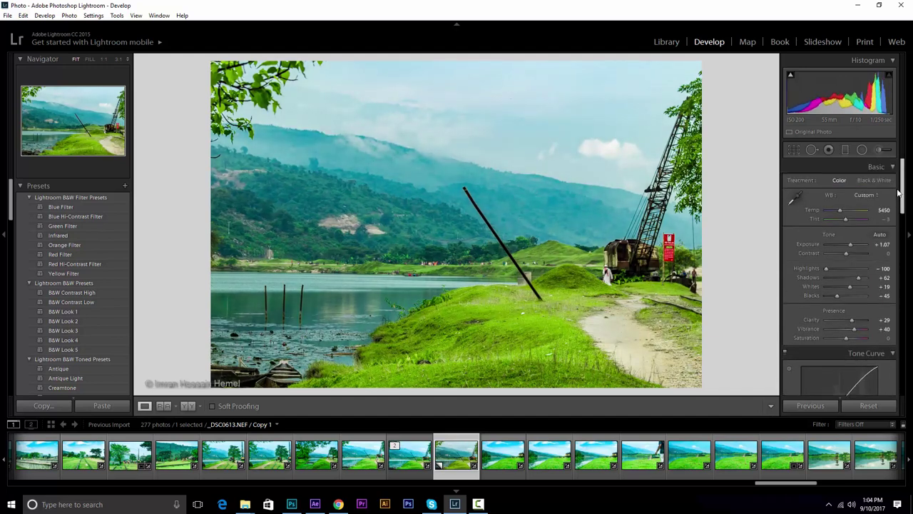
Draw a graduated filter down over the sky and set its Shadows to 0.
{"action": "left_click", "coordinate": [881, 244]}
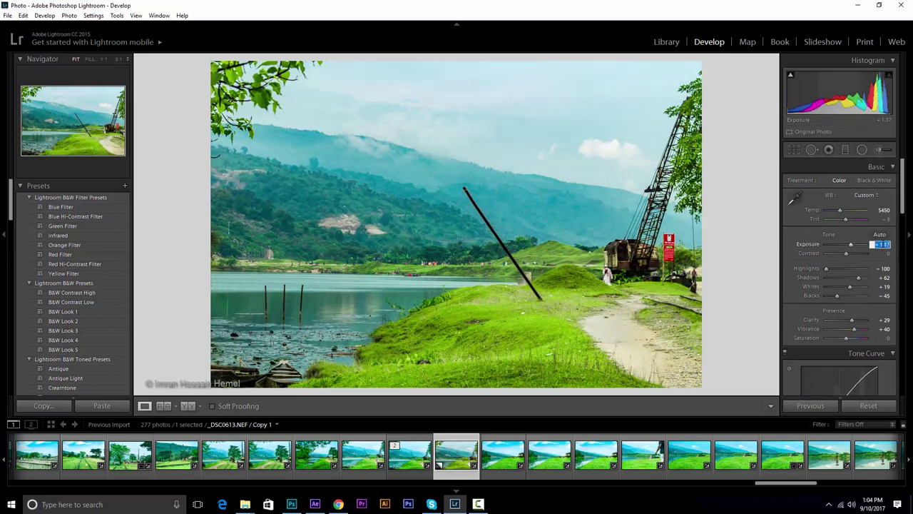
{"action": "left_click", "coordinate": [845, 149]}
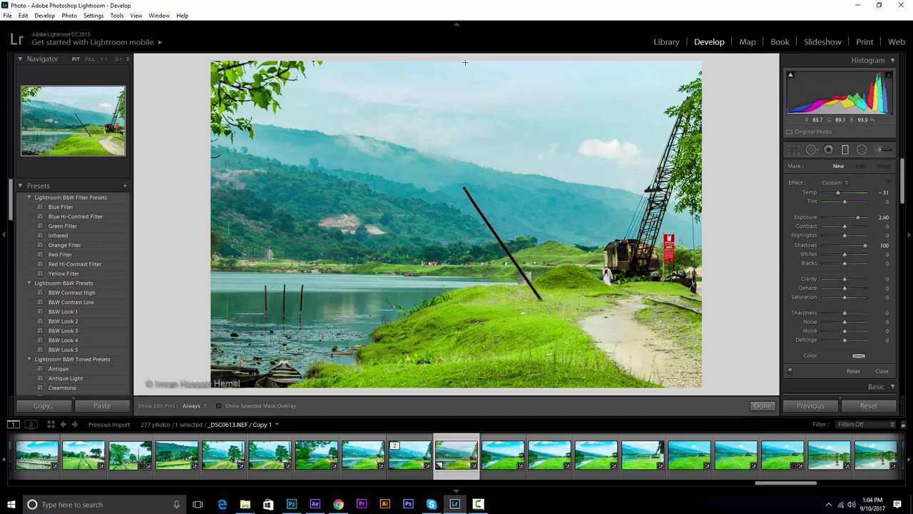
{"action": "left_click_drag", "start_coordinate": [464, 62], "coordinate": [480, 358]}
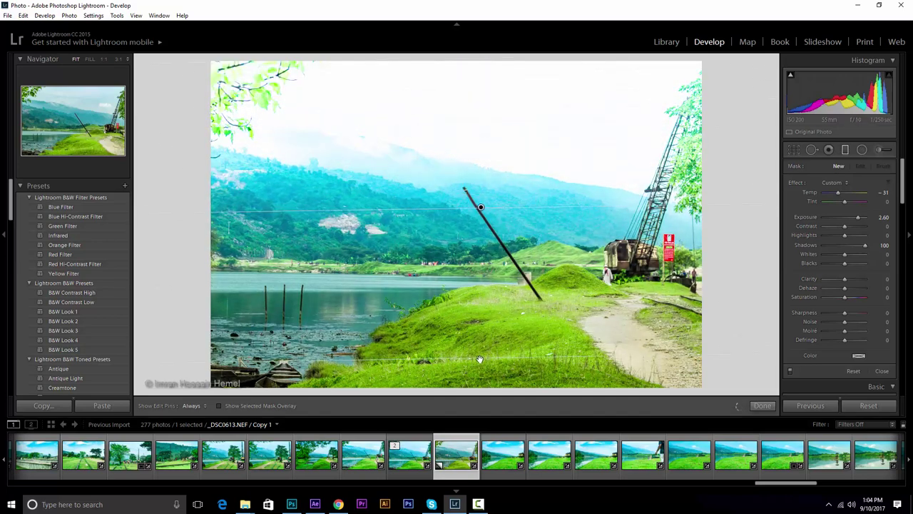
{"action": "left_click", "coordinate": [884, 245]}
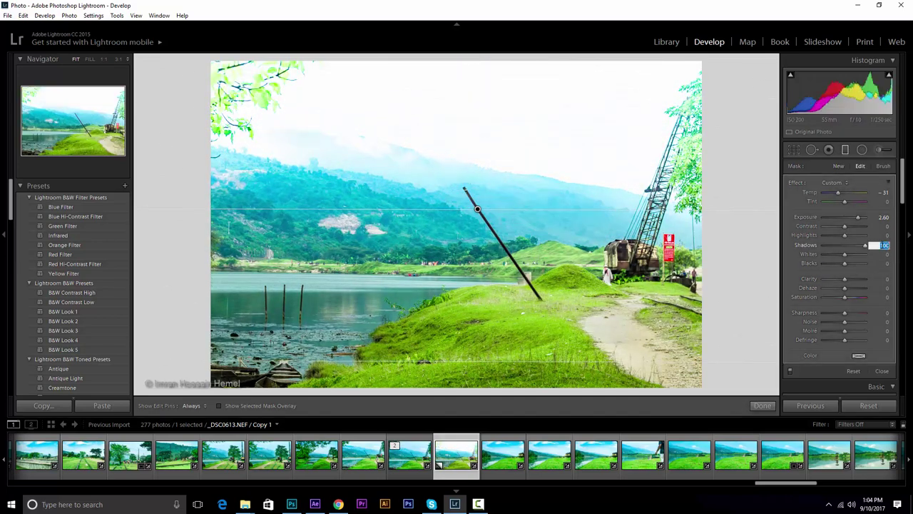
{"action": "type", "text": "0"}
Give the sky filter Exposure 0.78, Temp -12 and Dehaze 13, and finish it.
{"action": "left_click_drag", "start_coordinate": [857, 217], "coordinate": [847, 214]}
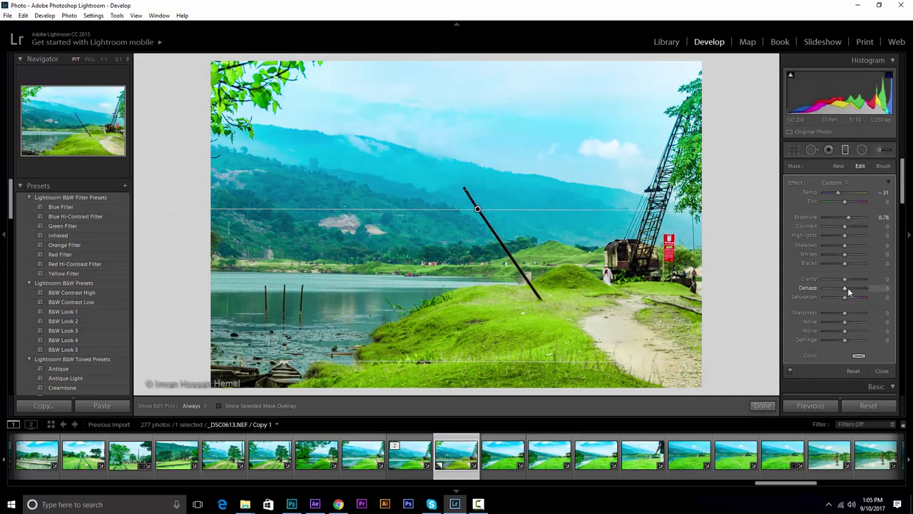
{"action": "left_click_drag", "start_coordinate": [845, 287], "coordinate": [845, 287]}
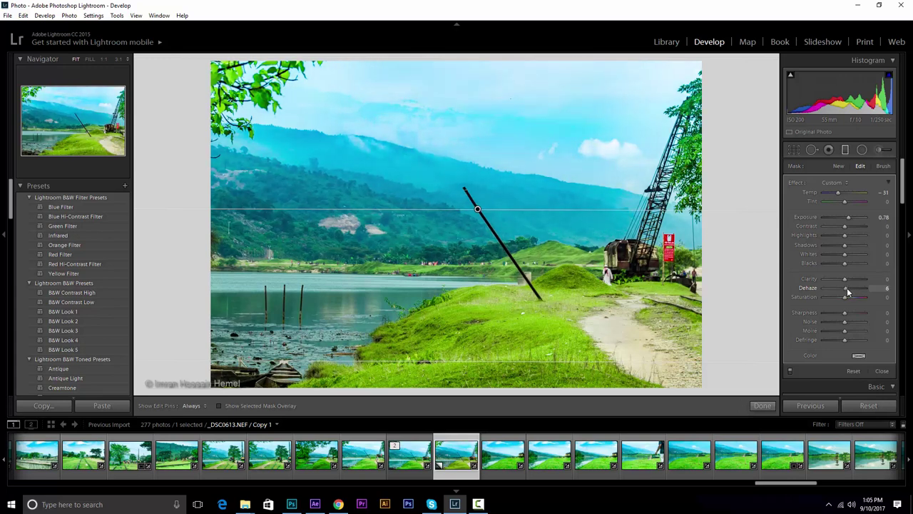
{"action": "left_click", "coordinate": [884, 192]}
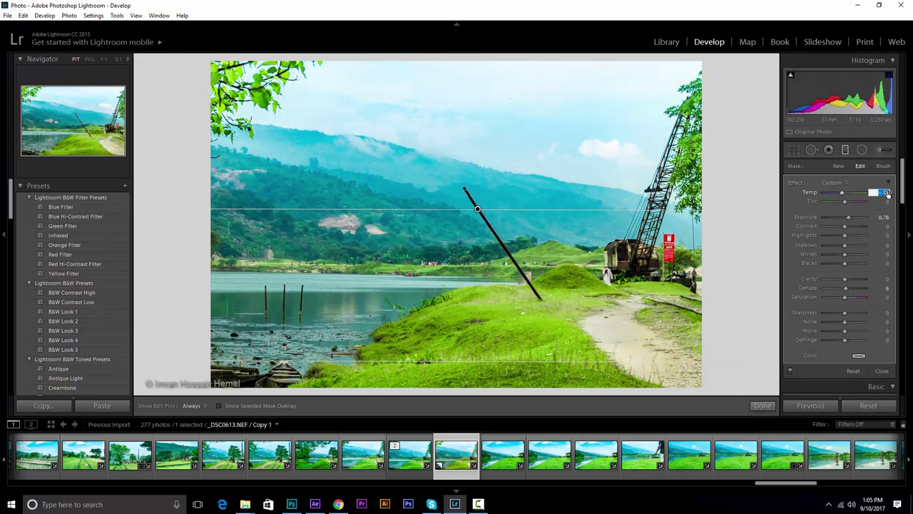
{"action": "type", "text": "-12"}
{"action": "left_click", "coordinate": [847, 289]}
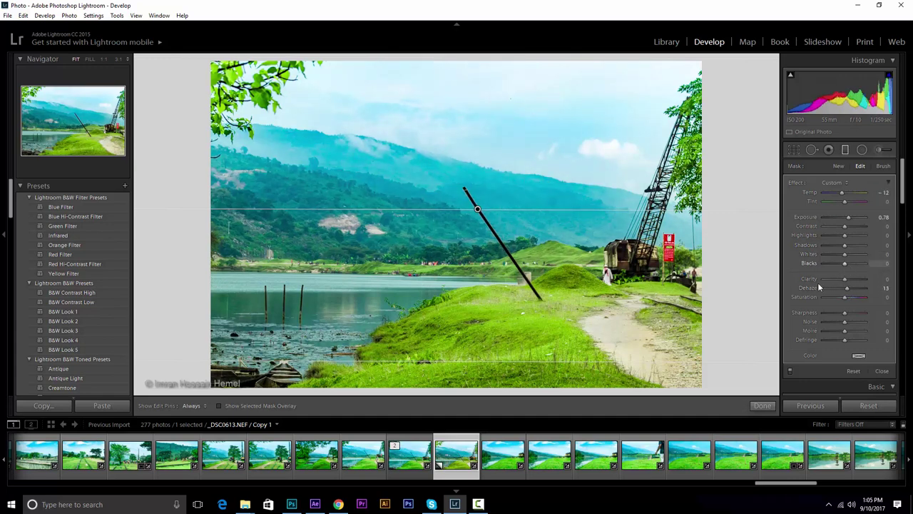
{"action": "left_click", "coordinate": [760, 406]}
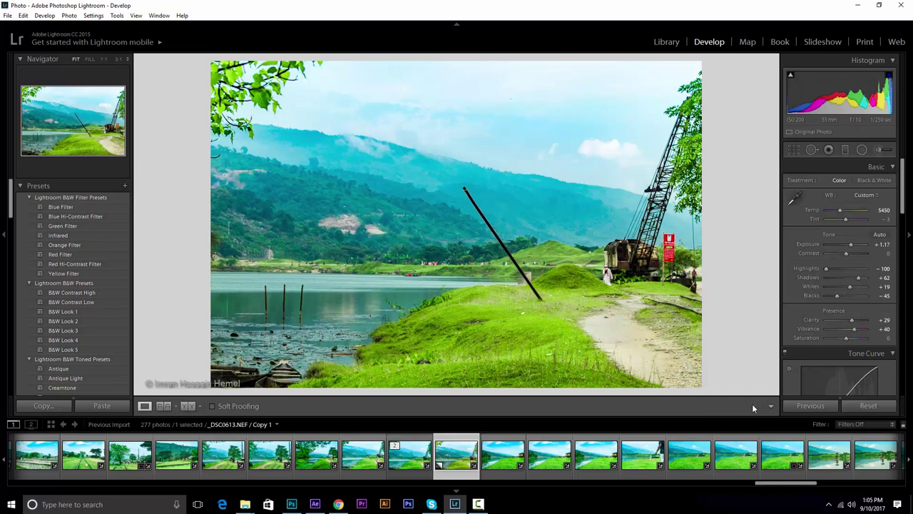
{"action": "key", "text": "Left"}
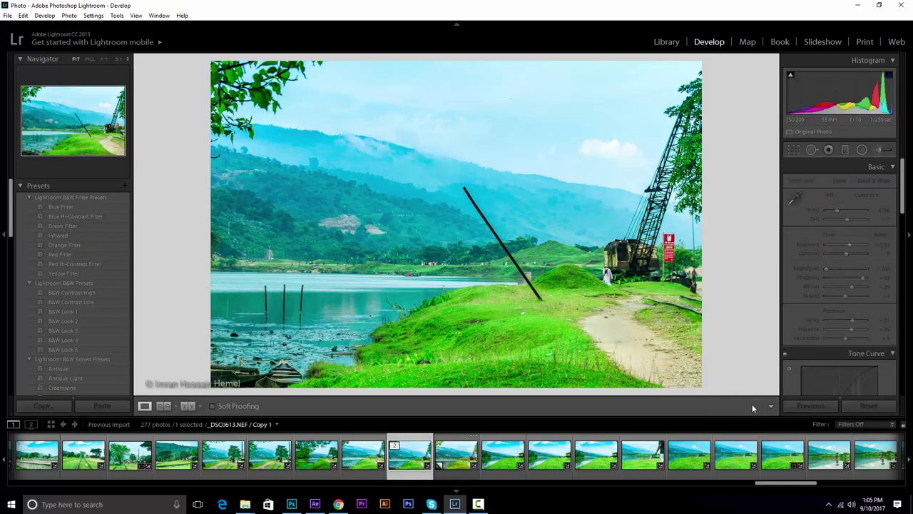
Back on the edited copy, lower Temp from 5450 to 4750.
{"action": "key", "text": "Right"}
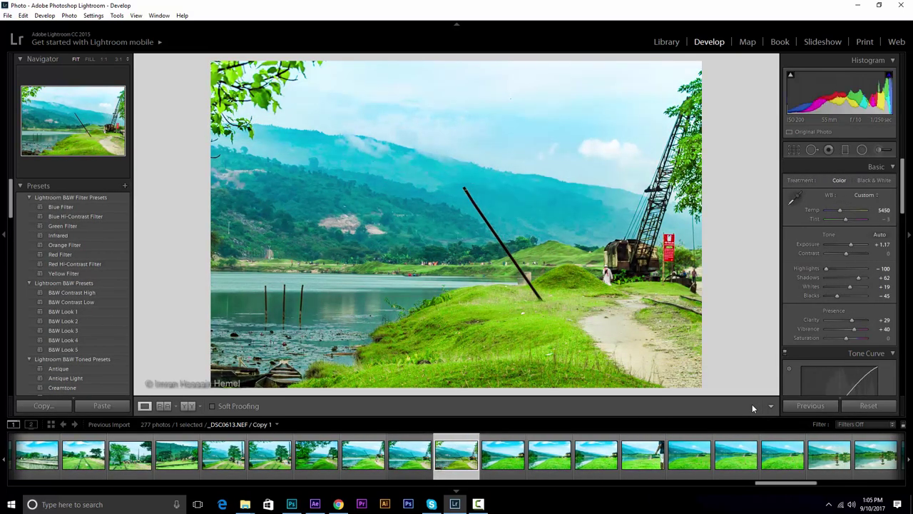
{"action": "left_click", "coordinate": [882, 210]}
{"action": "key", "text": "Down"}
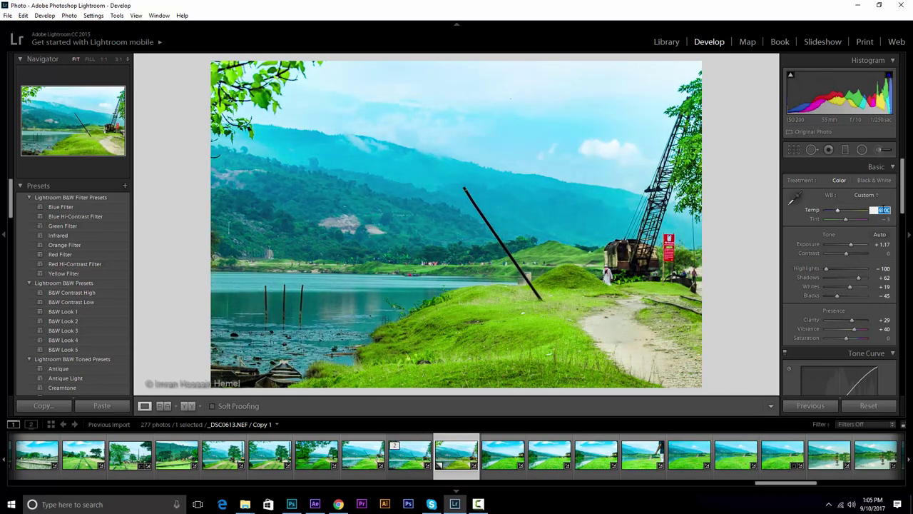
{"action": "key", "text": "Down"}
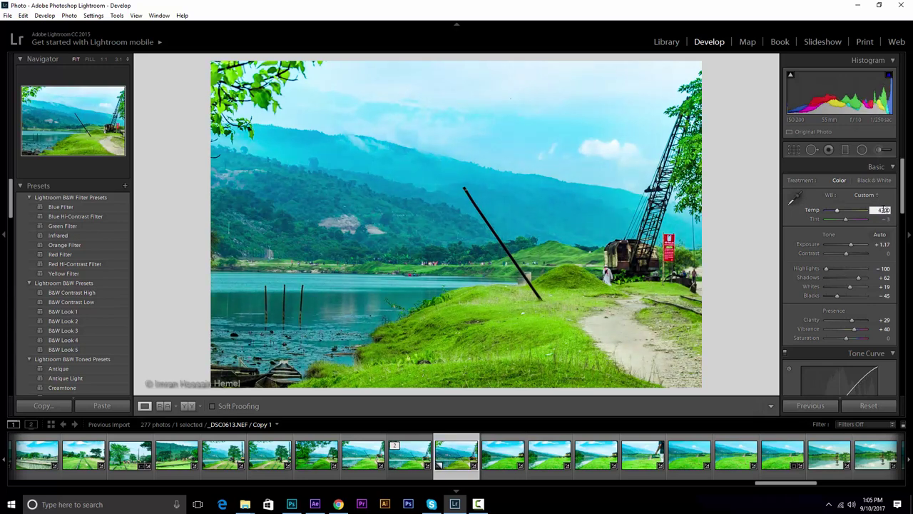
{"action": "key", "text": "Down"}
Preview neighbouring lake photos, return to Copy 1, and raise Exposure to +1.27.
{"action": "left_click", "coordinate": [497, 465]}
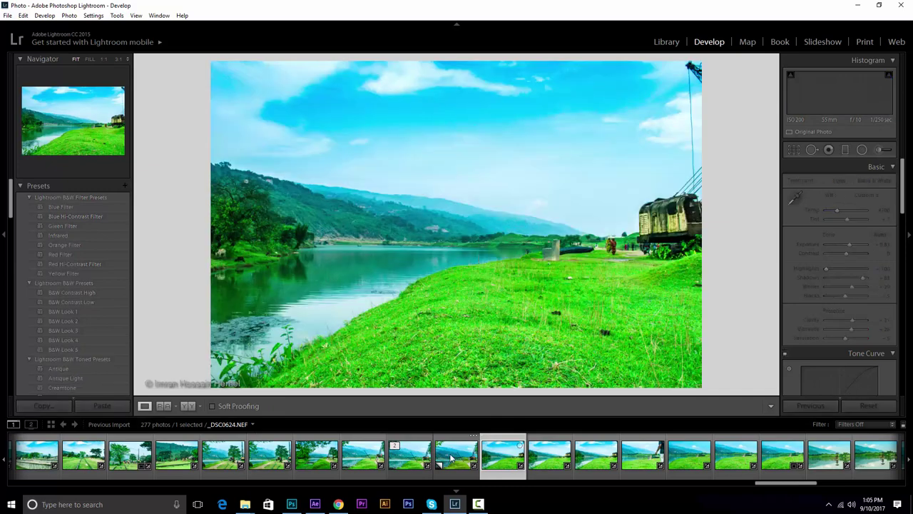
{"action": "left_click", "coordinate": [451, 459]}
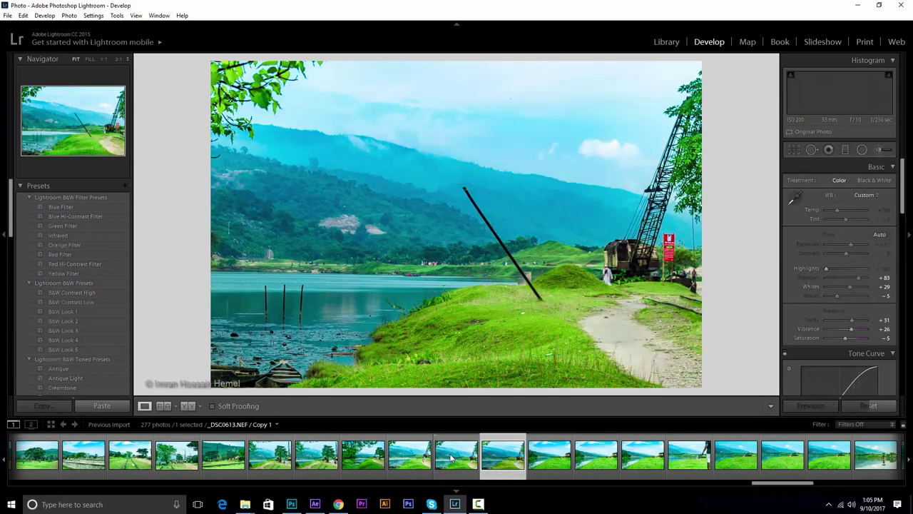
{"action": "left_click", "coordinate": [451, 458]}
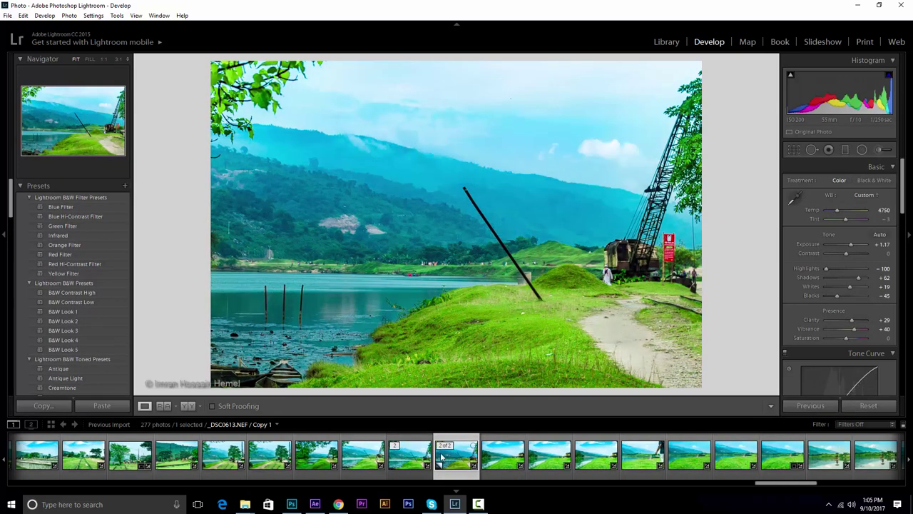
{"action": "left_click", "coordinate": [881, 245]}
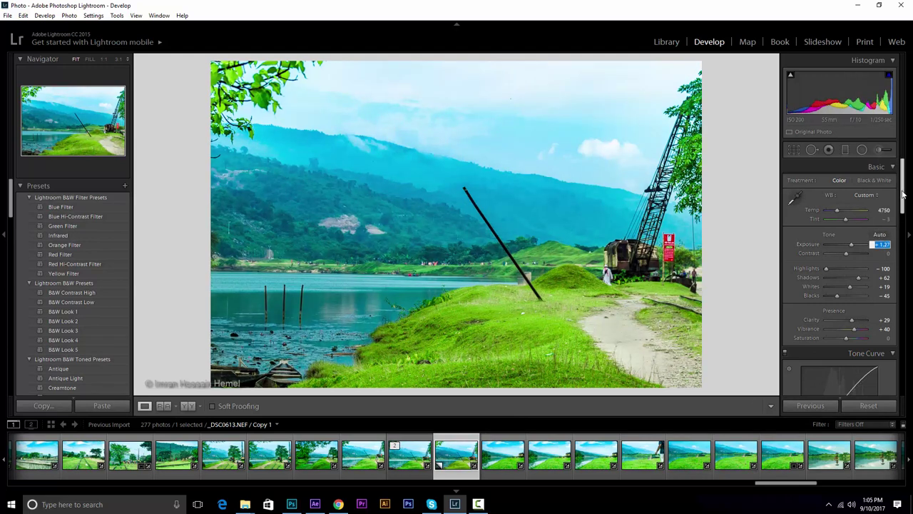
{"action": "left_click_drag", "start_coordinate": [902, 197], "coordinate": [895, 265]}
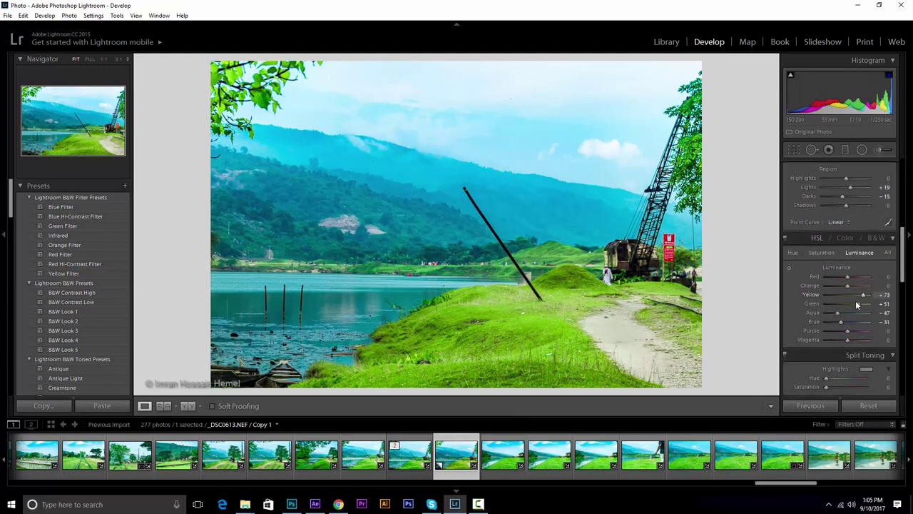
Darken Green luminance slightly and adjust HSL saturation for the colours.
{"action": "left_click_drag", "start_coordinate": [858, 307], "coordinate": [857, 308]}
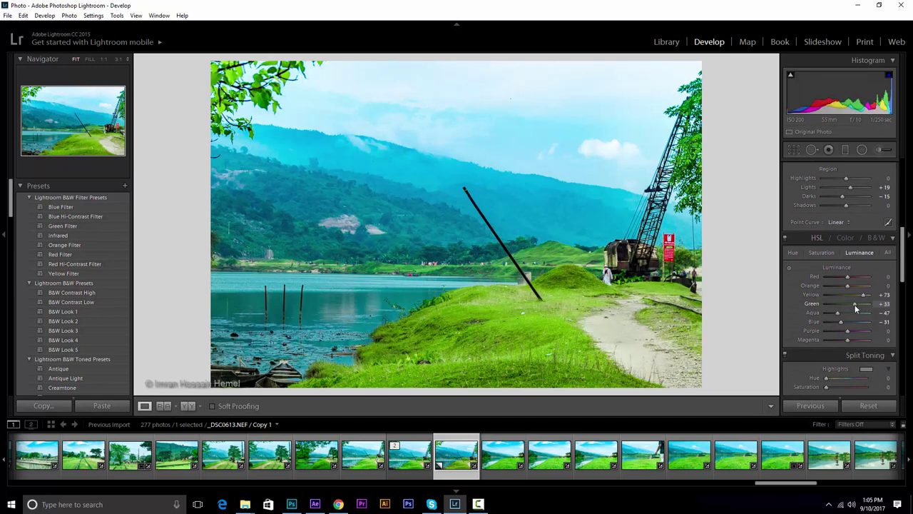
{"action": "scroll", "coordinate": [857, 308], "scroll_direction": "up", "scroll_amount": 2}
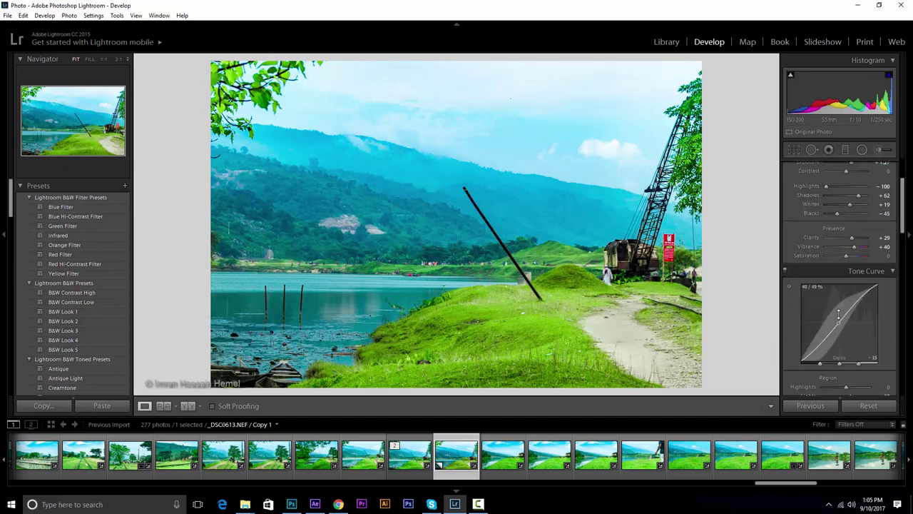
{"action": "scroll", "coordinate": [893, 246], "scroll_direction": "down", "scroll_amount": 1}
{"action": "scroll", "coordinate": [893, 246], "scroll_direction": "down", "scroll_amount": 4}
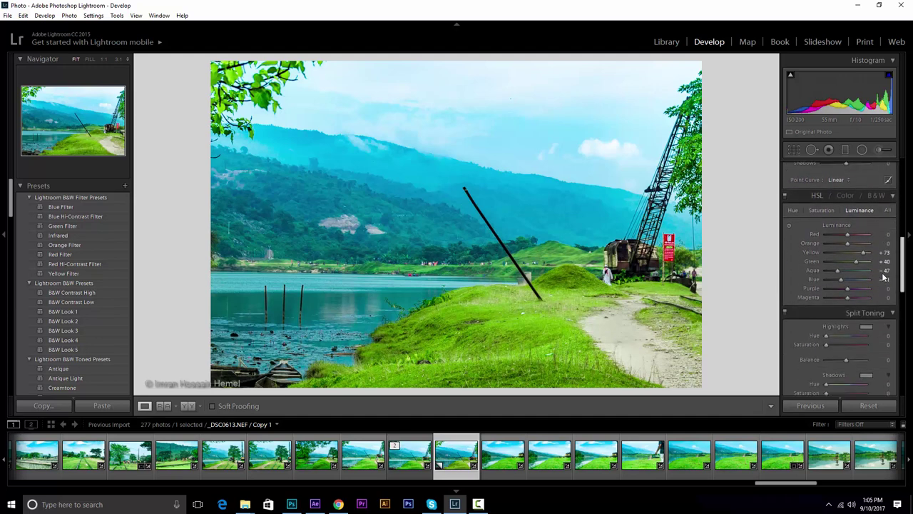
{"action": "mouse_move", "coordinate": [842, 280]}
{"action": "left_mouse_down"}
{"action": "mouse_move", "coordinate": [847, 270]}
{"action": "mouse_move", "coordinate": [837, 271]}
{"action": "mouse_move", "coordinate": [851, 272]}
{"action": "mouse_move", "coordinate": [833, 272]}
{"action": "mouse_move", "coordinate": [849, 270]}
{"action": "mouse_move", "coordinate": [840, 271]}
{"action": "mouse_move", "coordinate": [846, 282]}
{"action": "left_mouse_up"}
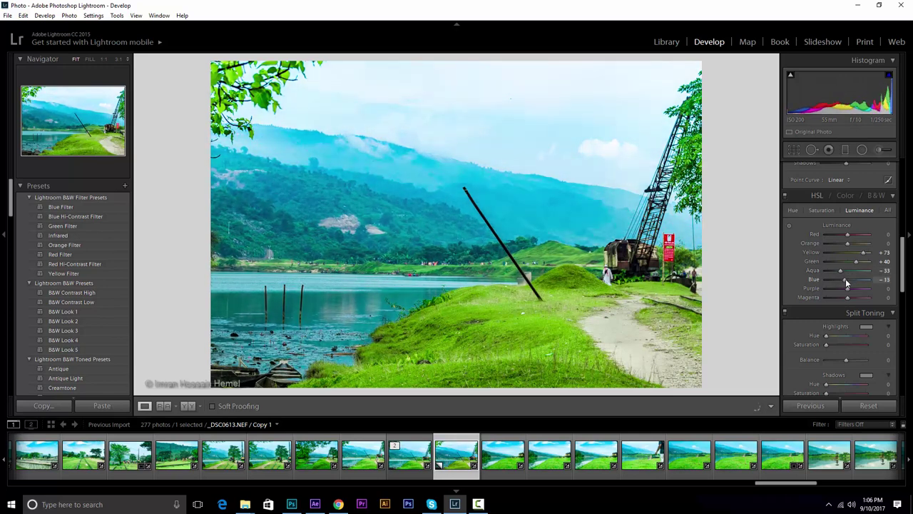
{"action": "left_click", "coordinate": [822, 211]}
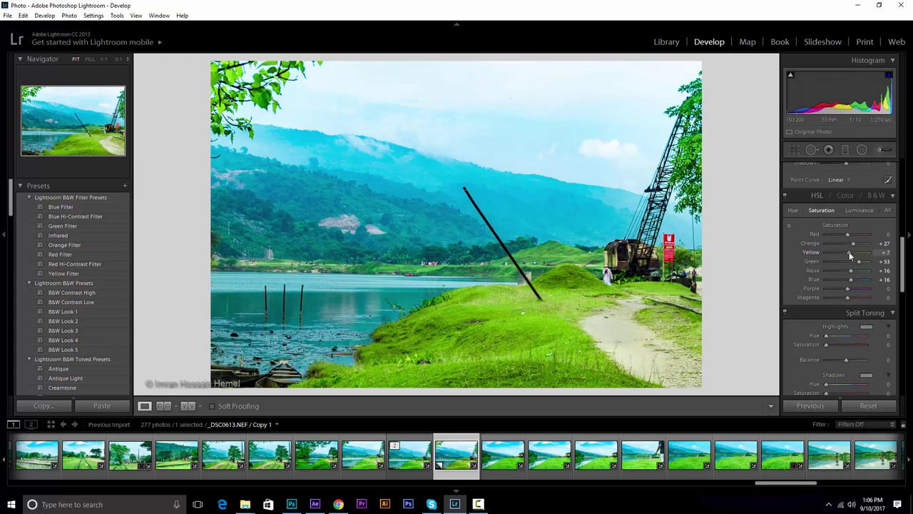
Shift the Green hue to -4 on the Hue tab.
{"action": "left_click", "coordinate": [794, 210]}
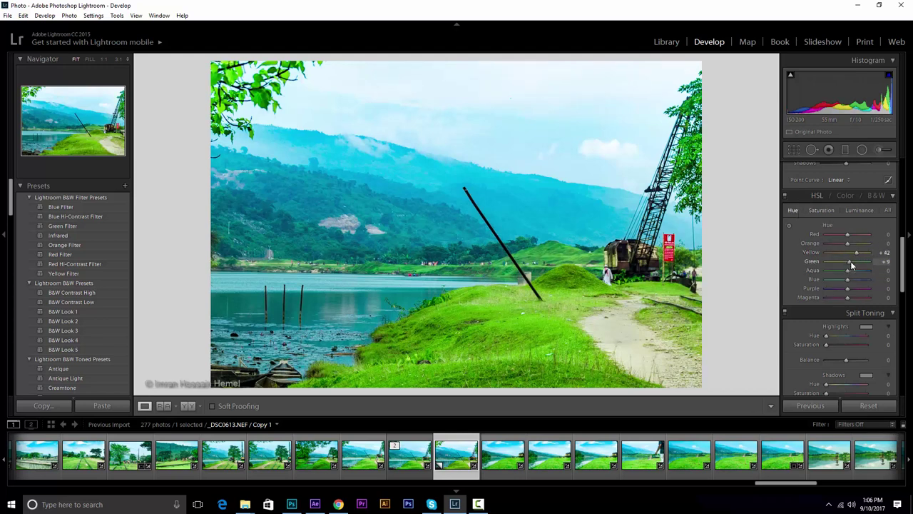
{"action": "left_click_drag", "start_coordinate": [851, 266], "coordinate": [848, 261]}
{"action": "left_click_drag", "start_coordinate": [903, 273], "coordinate": [901, 191]}
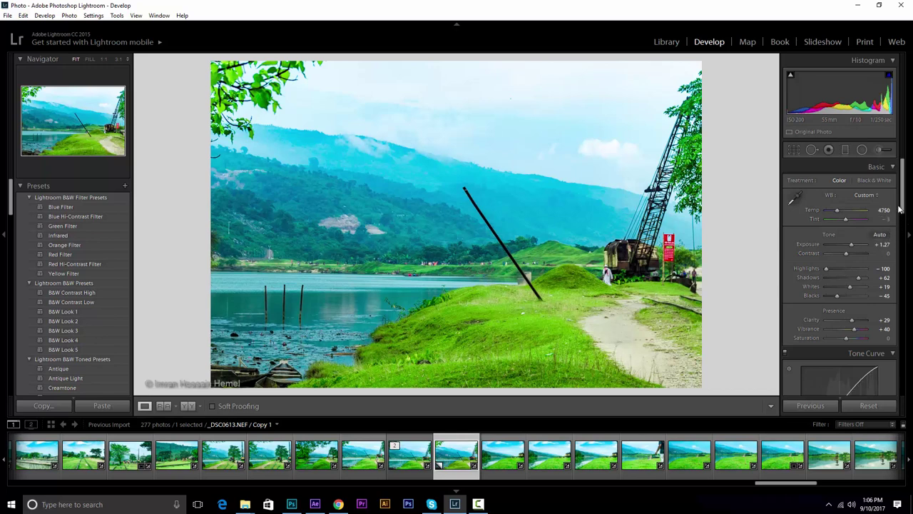
Reopen the sky graduated filter, set Exposure 0.48 and Temp -14, and move it higher.
{"action": "left_click_drag", "start_coordinate": [902, 201], "coordinate": [902, 237]}
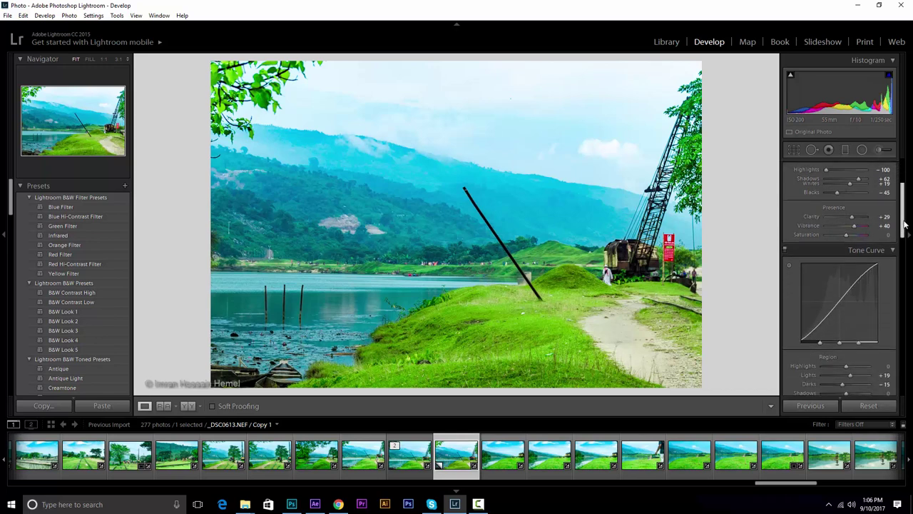
{"action": "scroll", "coordinate": [856, 168], "scroll_direction": "up", "scroll_amount": 5}
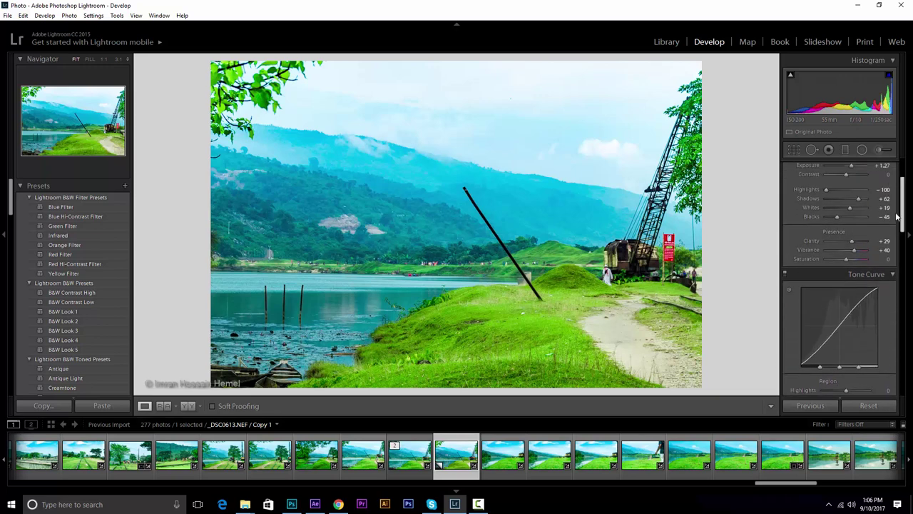
{"action": "left_click", "coordinate": [844, 150]}
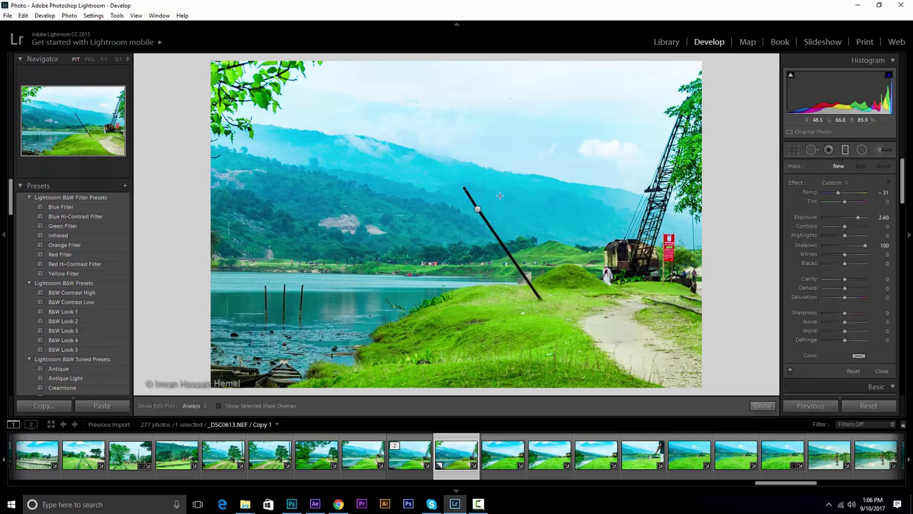
{"action": "left_click", "coordinate": [878, 218]}
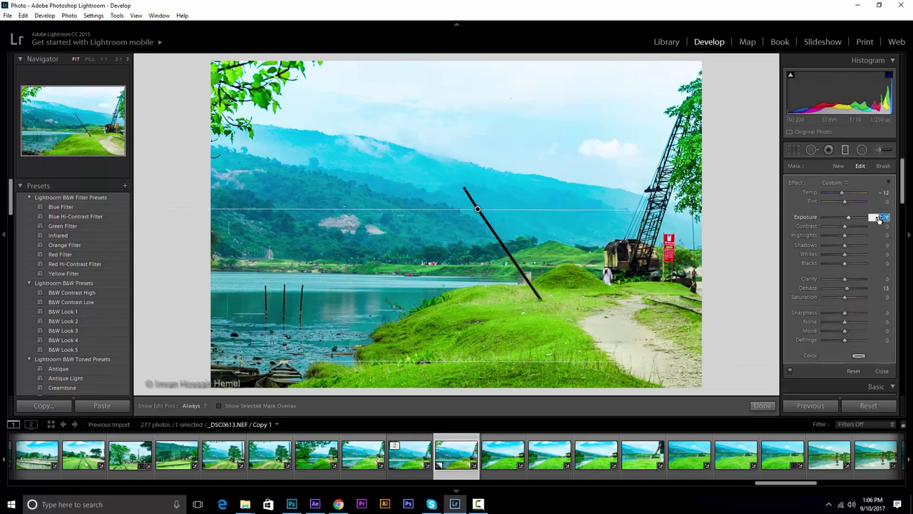
{"action": "key", "text": "Down"}
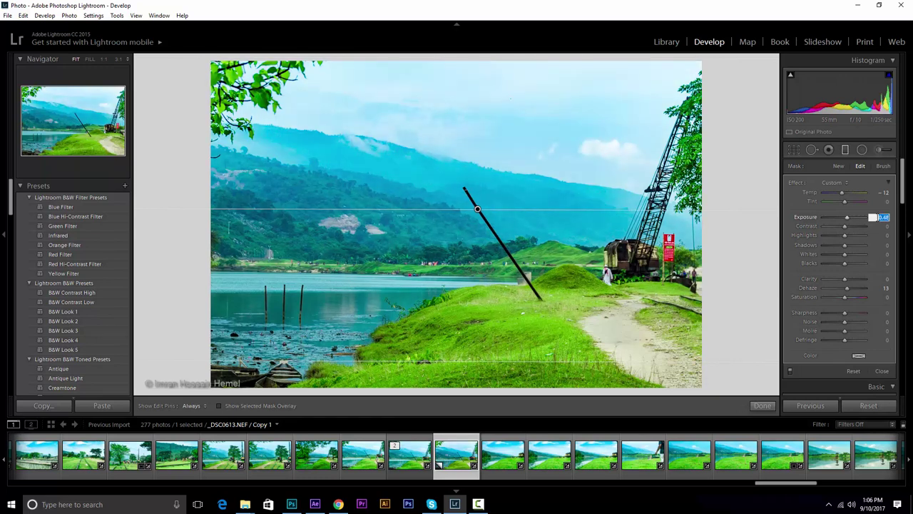
{"action": "left_click", "coordinate": [883, 192]}
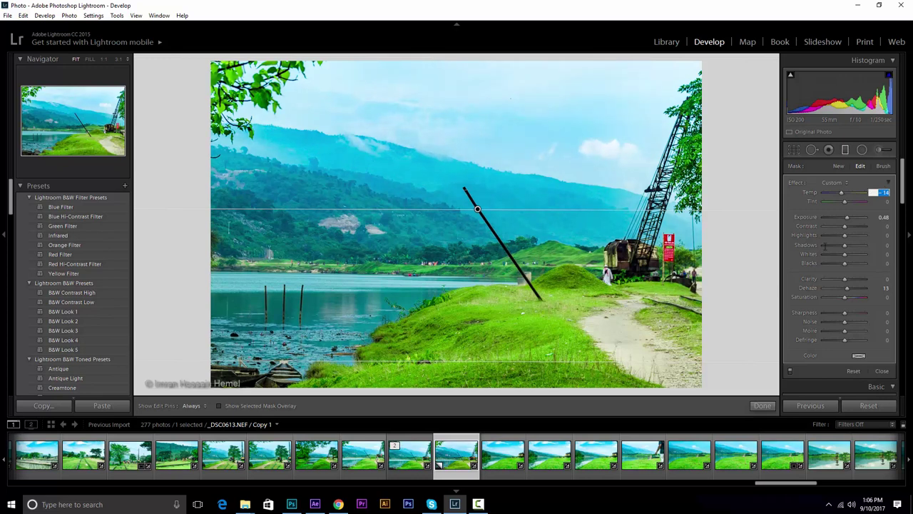
{"action": "left_click_drag", "start_coordinate": [499, 362], "coordinate": [502, 312]}
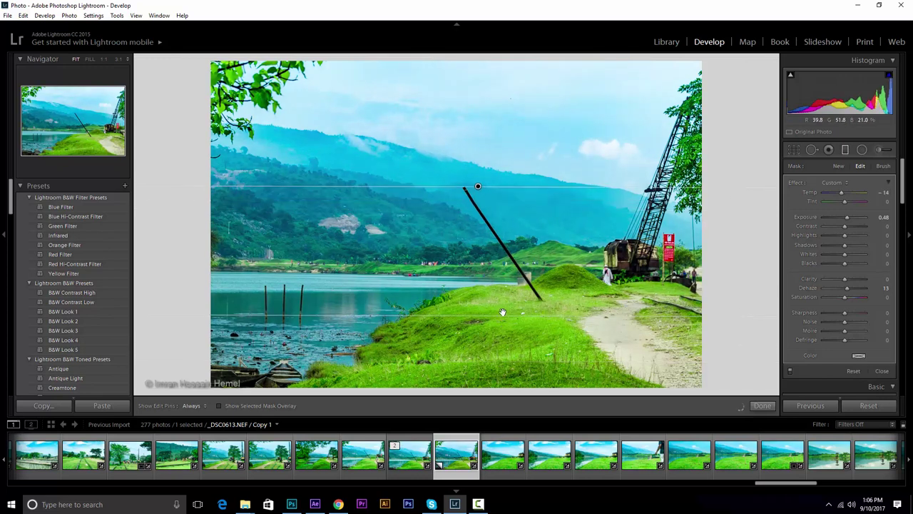
{"action": "left_click", "coordinate": [761, 405]}
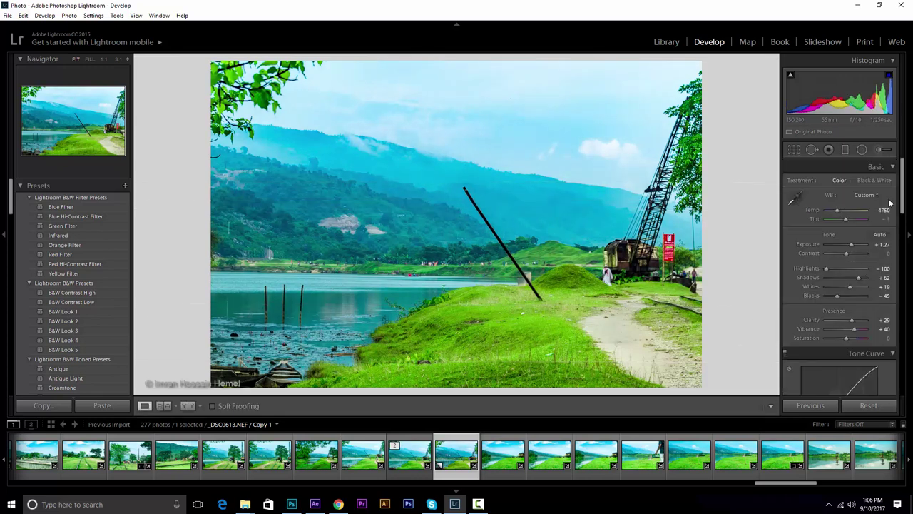
Tint the split-toning highlights blue at hue 217.
{"action": "scroll", "coordinate": [863, 342], "scroll_direction": "down", "scroll_amount": 5}
{"action": "scroll", "coordinate": [860, 363], "scroll_direction": "down", "scroll_amount": 5}
{"action": "scroll", "coordinate": [882, 329], "scroll_direction": "down", "scroll_amount": 5}
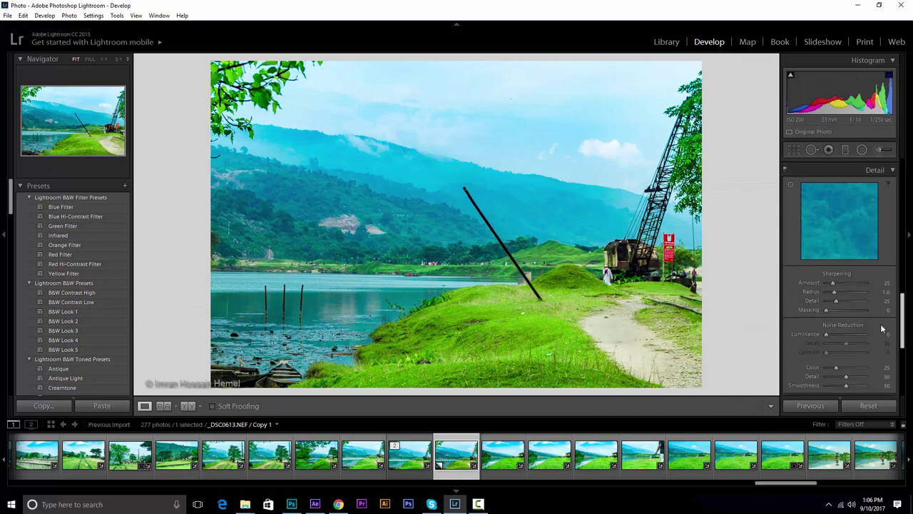
{"action": "scroll", "coordinate": [882, 329], "scroll_direction": "up", "scroll_amount": 5}
{"action": "left_click", "coordinate": [865, 264]}
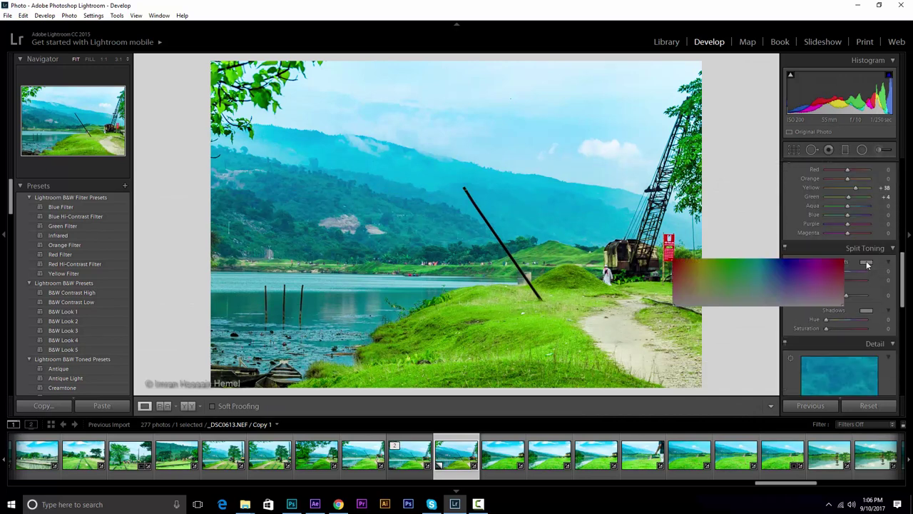
{"action": "left_click", "coordinate": [706, 292]}
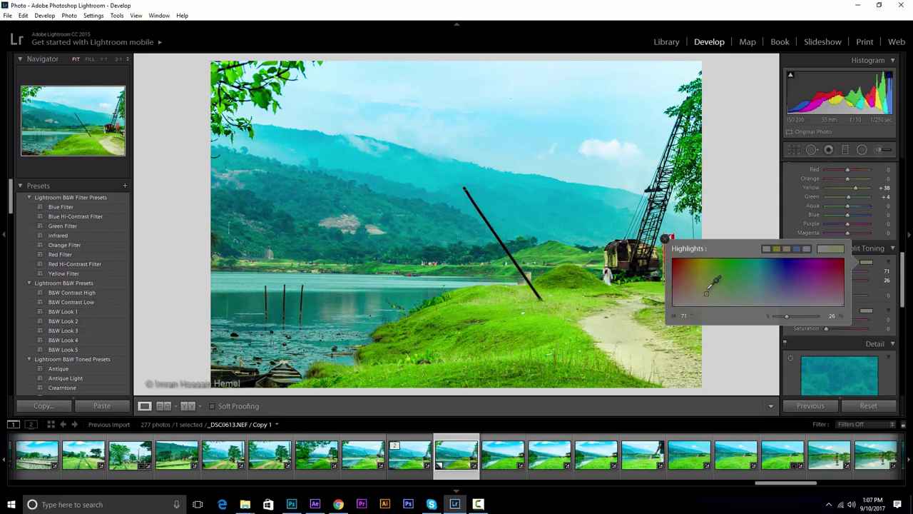
{"action": "left_click_drag", "start_coordinate": [706, 292], "coordinate": [777, 291]}
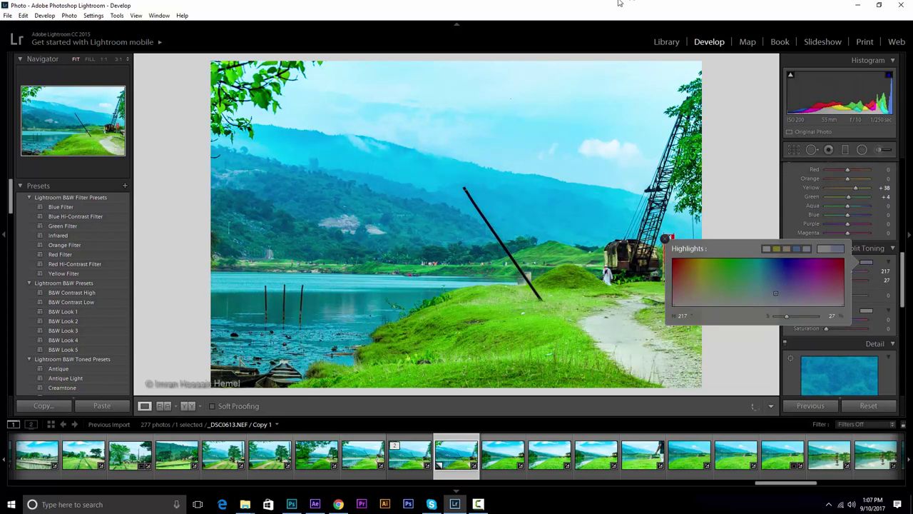
{"action": "left_click", "coordinate": [874, 251]}
Tint shadows green at hue 140, then lower saturation to 11 (highlights) and 7 (shadows).
{"action": "left_click", "coordinate": [868, 311]}
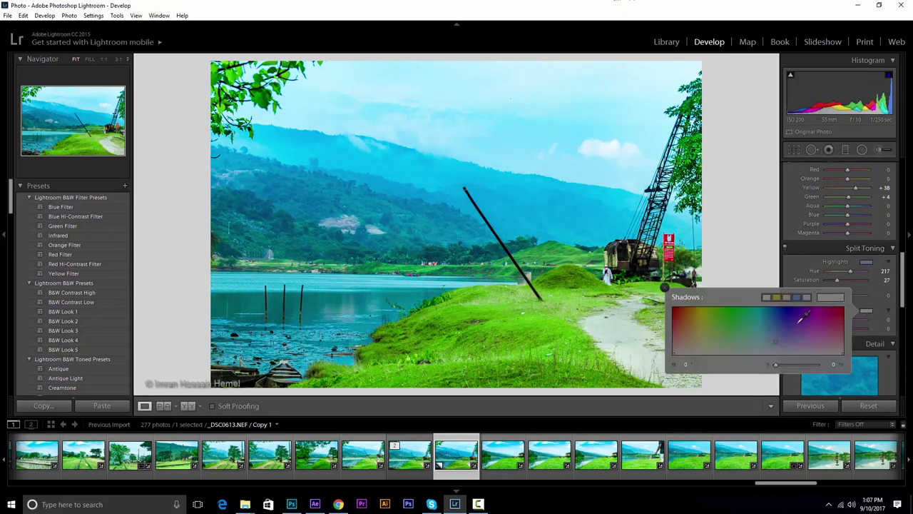
{"action": "mouse_move", "coordinate": [754, 334]}
{"action": "left_mouse_down"}
{"action": "mouse_move", "coordinate": [696, 339]}
{"action": "mouse_move", "coordinate": [739, 343]}
{"action": "left_mouse_up"}
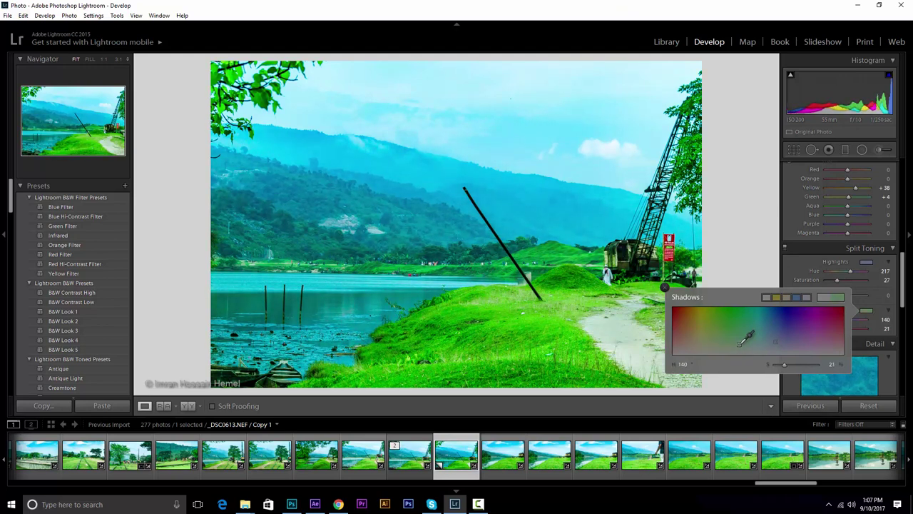
{"action": "left_click", "coordinate": [785, 248]}
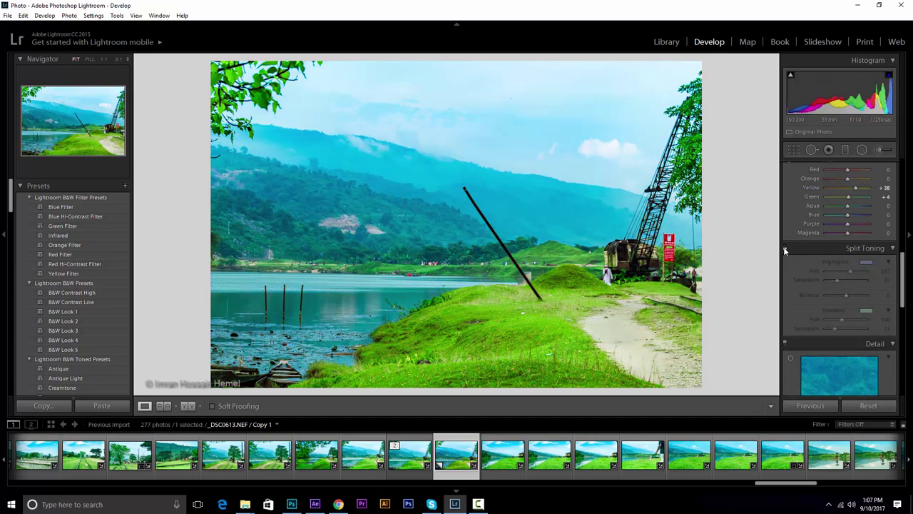
{"action": "left_click", "coordinate": [785, 249]}
{"action": "left_click", "coordinate": [785, 248]}
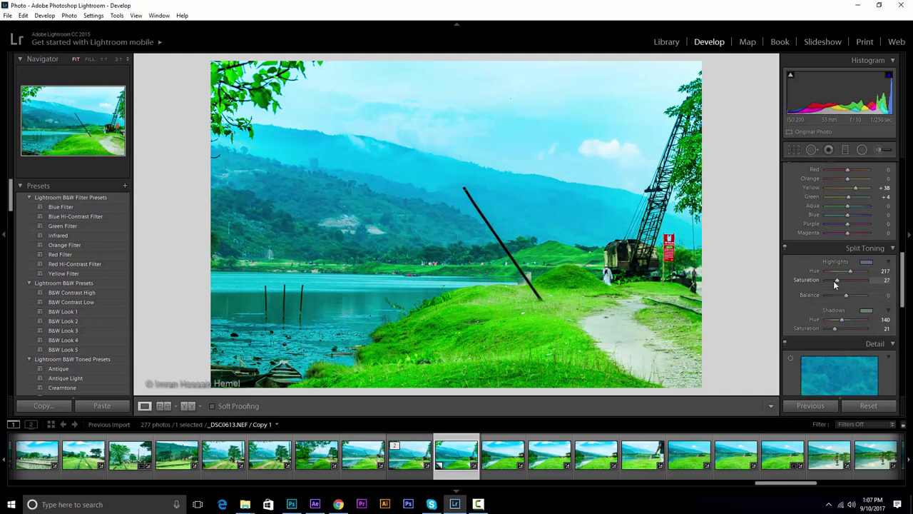
{"action": "left_click_drag", "start_coordinate": [832, 281], "coordinate": [828, 281]}
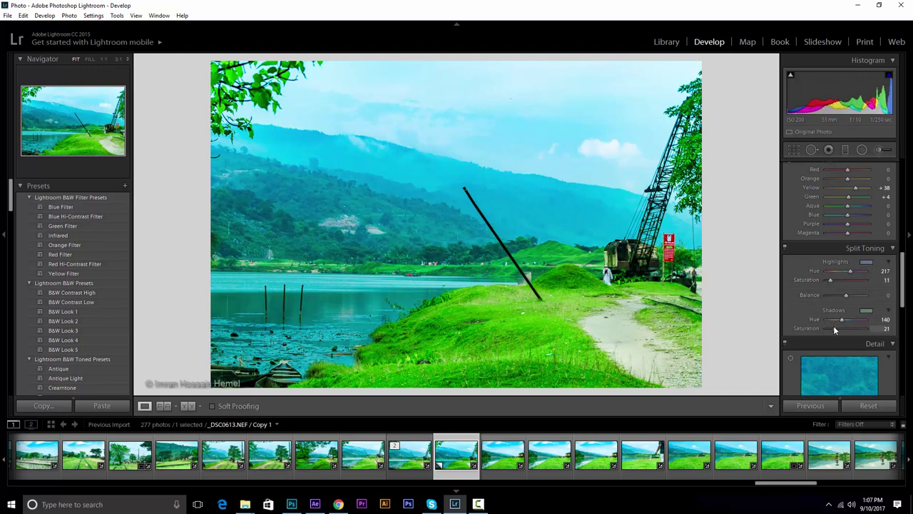
{"action": "left_click_drag", "start_coordinate": [833, 327], "coordinate": [828, 329]}
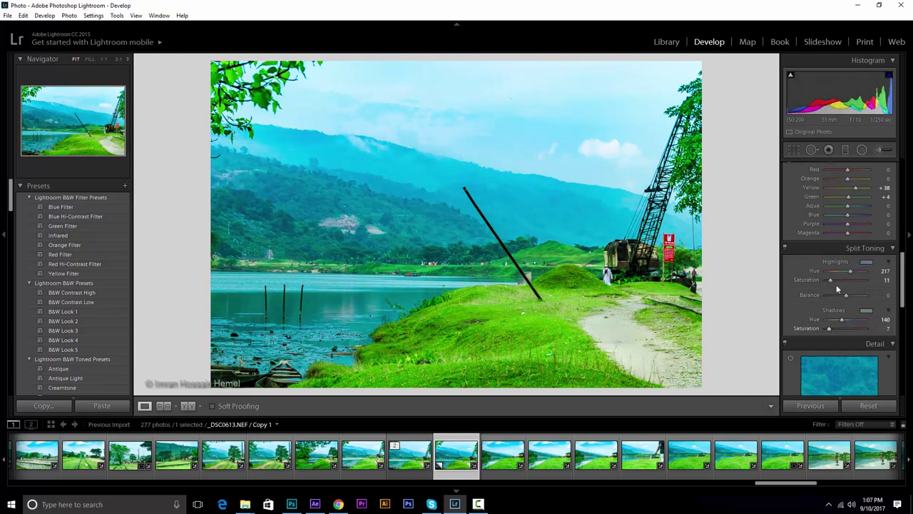
{"action": "left_click", "coordinate": [785, 248]}
{"action": "left_click", "coordinate": [785, 248]}
{"action": "left_click", "coordinate": [785, 248]}
{"action": "left_click", "coordinate": [785, 248]}
{"action": "left_click", "coordinate": [785, 249]}
{"action": "left_click", "coordinate": [584, 325]}
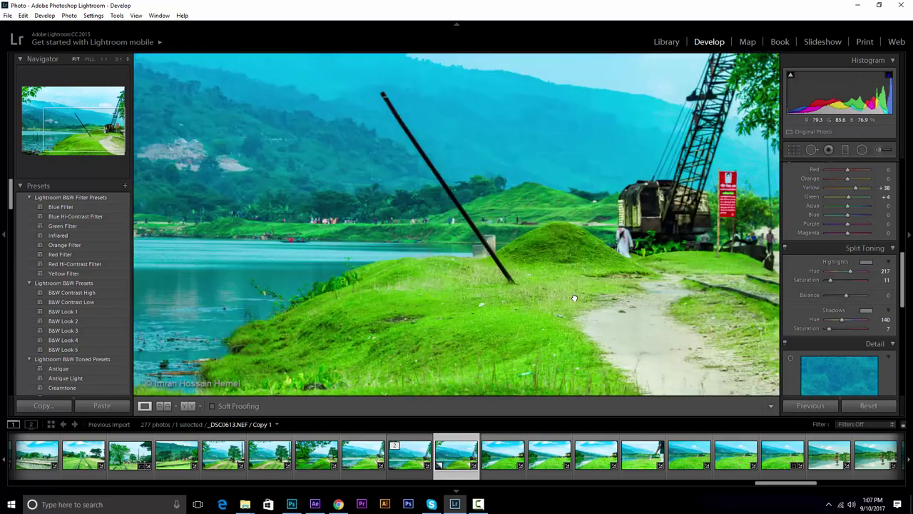